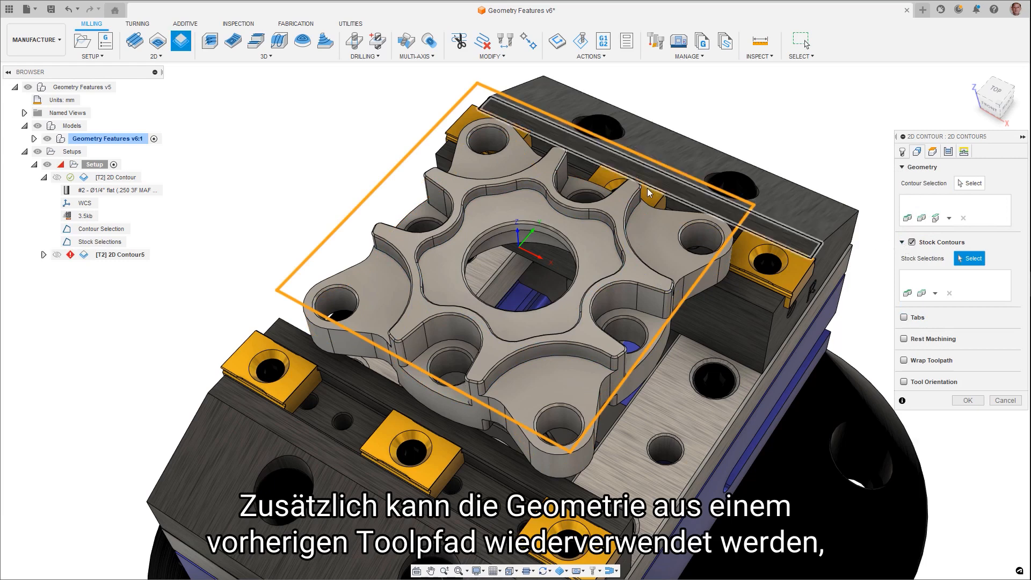
Reuse the Stock Selections of the existing 2D Contour operation as stock contours for the new 2D Contour
{"action": "left_click", "coordinate": [83, 245]}
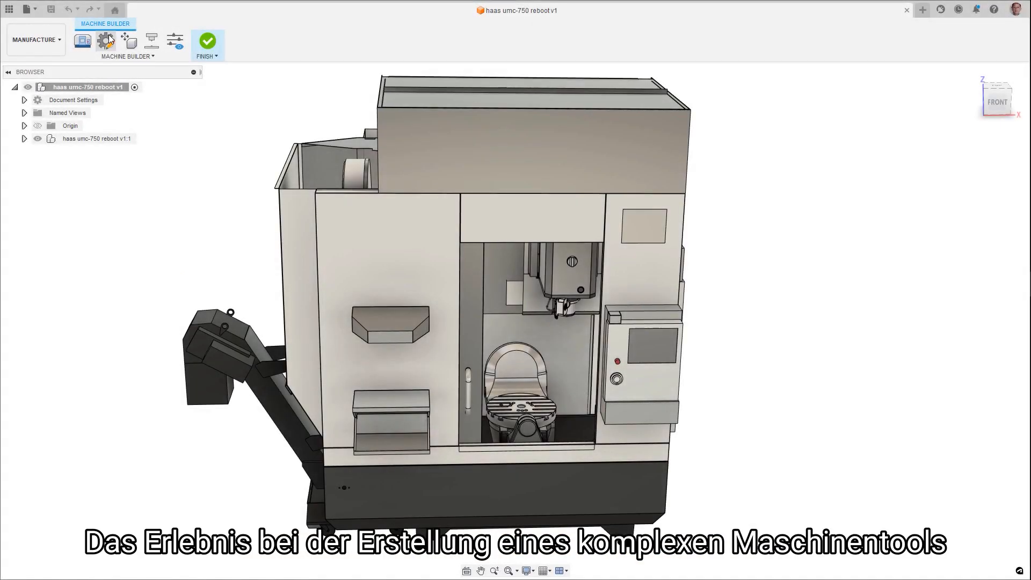
Examine the X, Y and Z axes and the head in the kinematics of the HAAS UMC-750 machine definition
{"action": "left_click", "coordinate": [109, 40]}
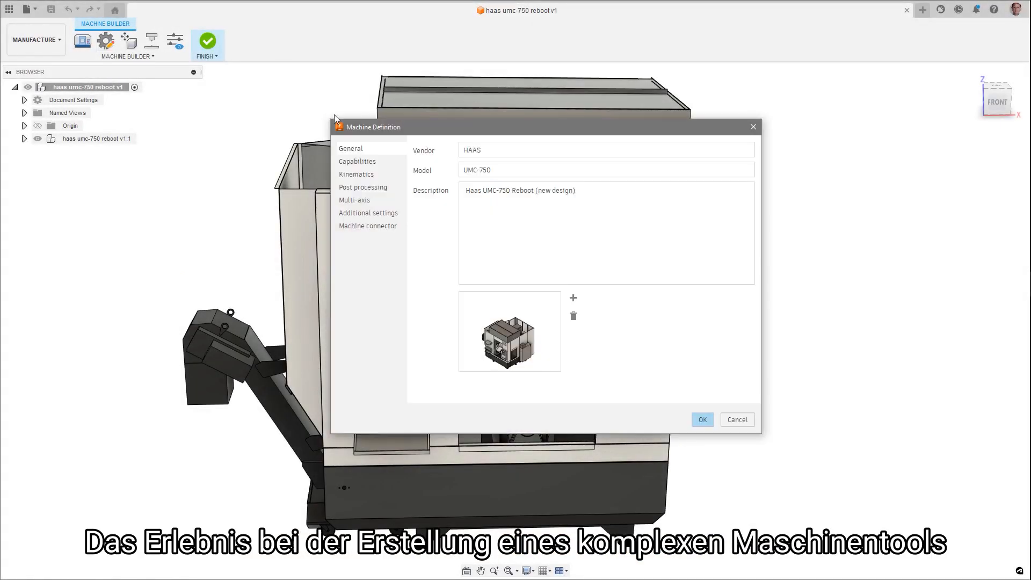
{"action": "left_click", "coordinate": [355, 175]}
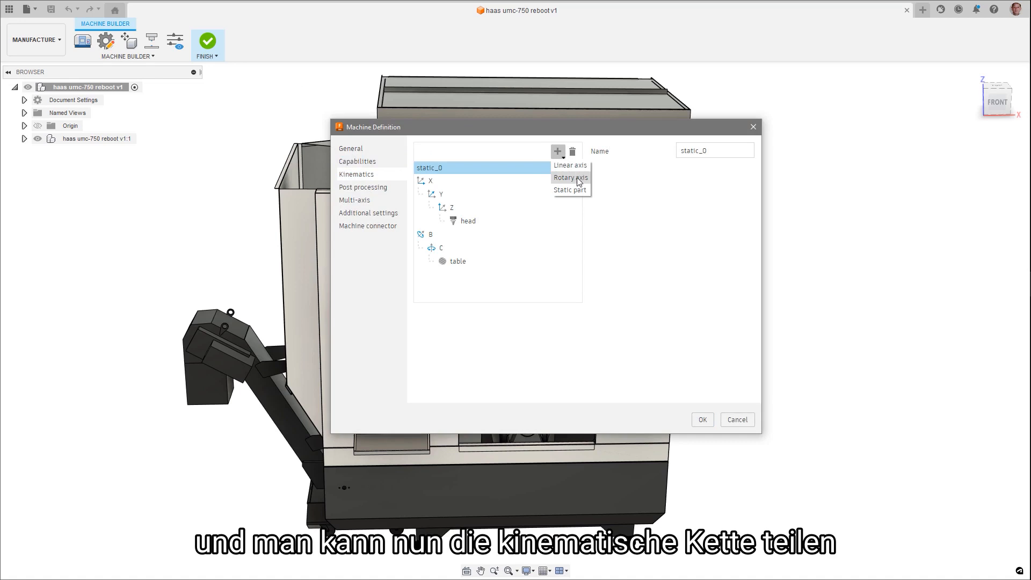
{"action": "left_click", "coordinate": [455, 181]}
{"action": "left_click", "coordinate": [441, 194]}
{"action": "left_click", "coordinate": [442, 208]}
{"action": "left_click", "coordinate": [465, 220]}
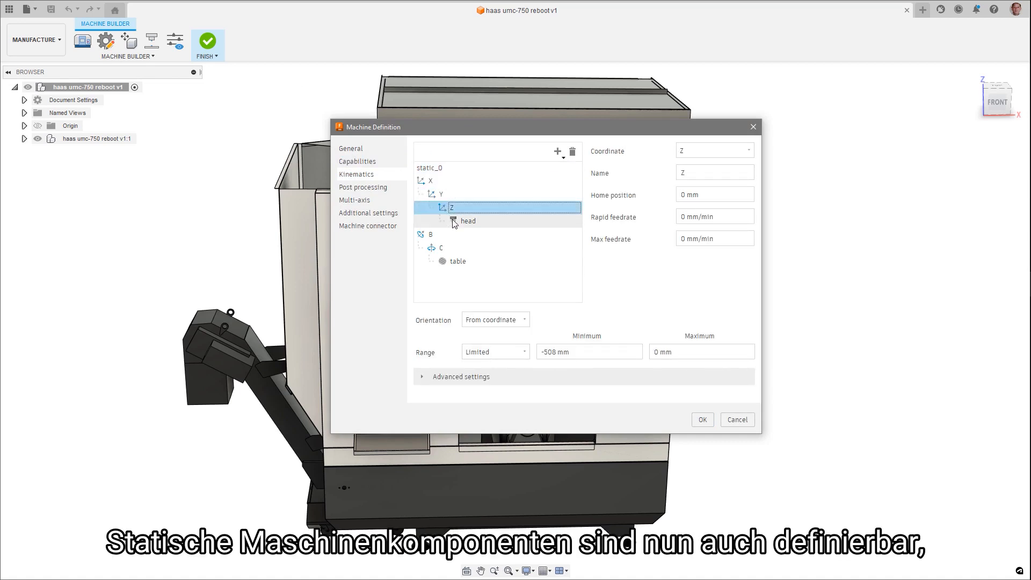
{"action": "left_click", "coordinate": [520, 346]}
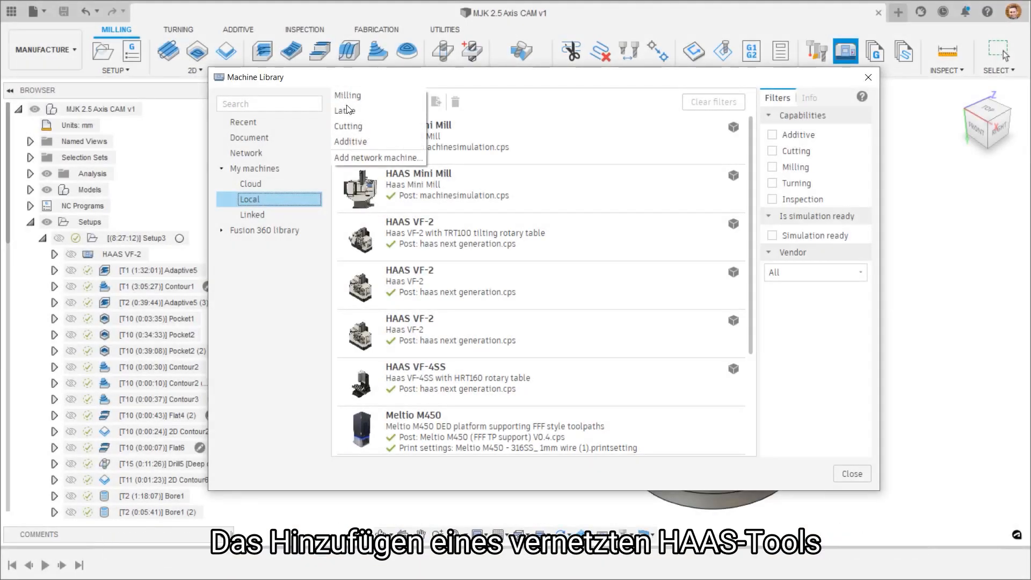
Search for Haas network machines to add to the machine library and select the UMC-1000SS
{"action": "left_click", "coordinate": [392, 164]}
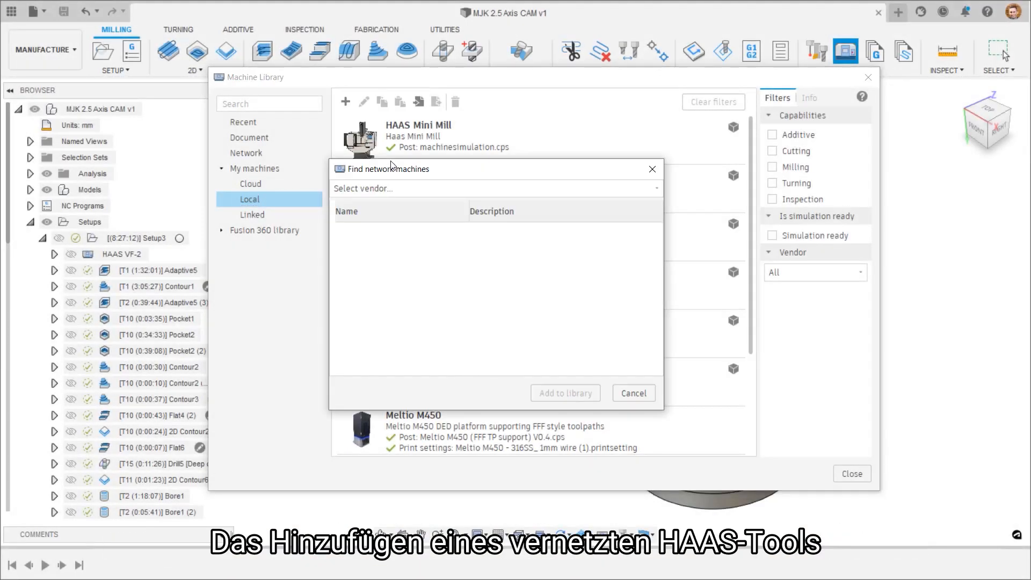
{"action": "left_click", "coordinate": [421, 189]}
{"action": "left_click", "coordinate": [421, 217]}
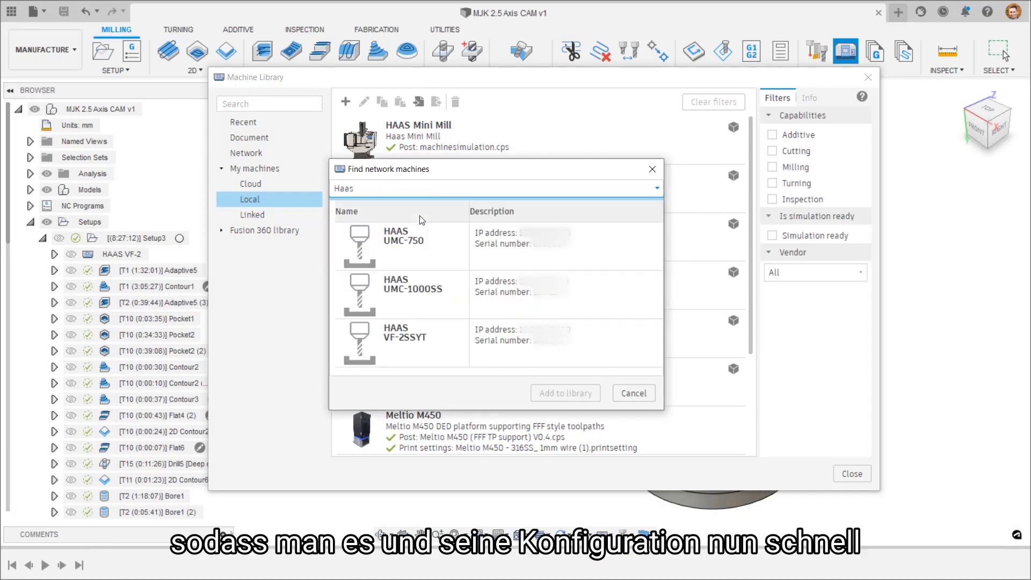
{"action": "left_click", "coordinate": [518, 286]}
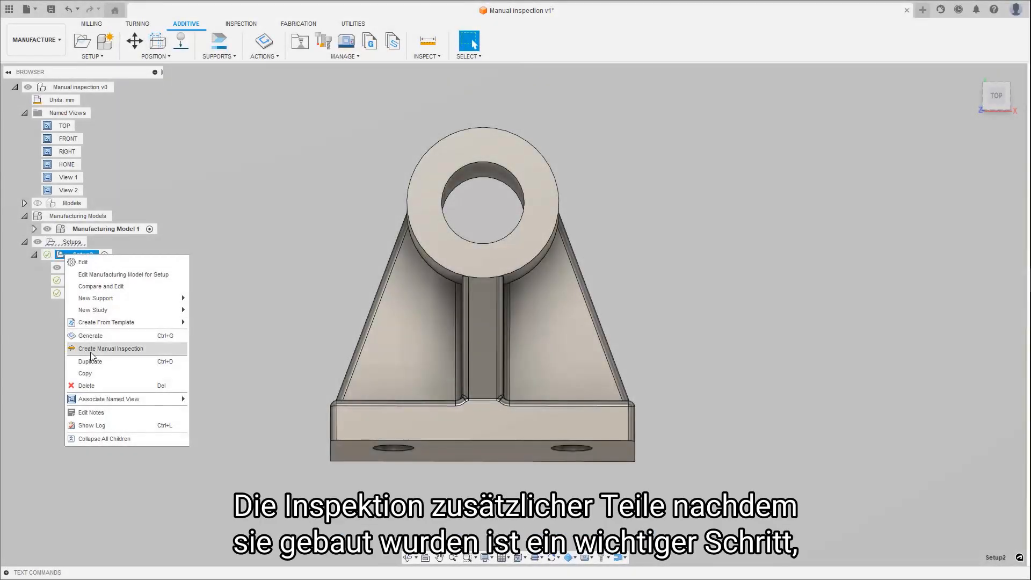
Create a manual inspection in the additive setup with a point-to-point distance along the base's lower edge and the bore's diameter
{"action": "left_click", "coordinate": [91, 350]}
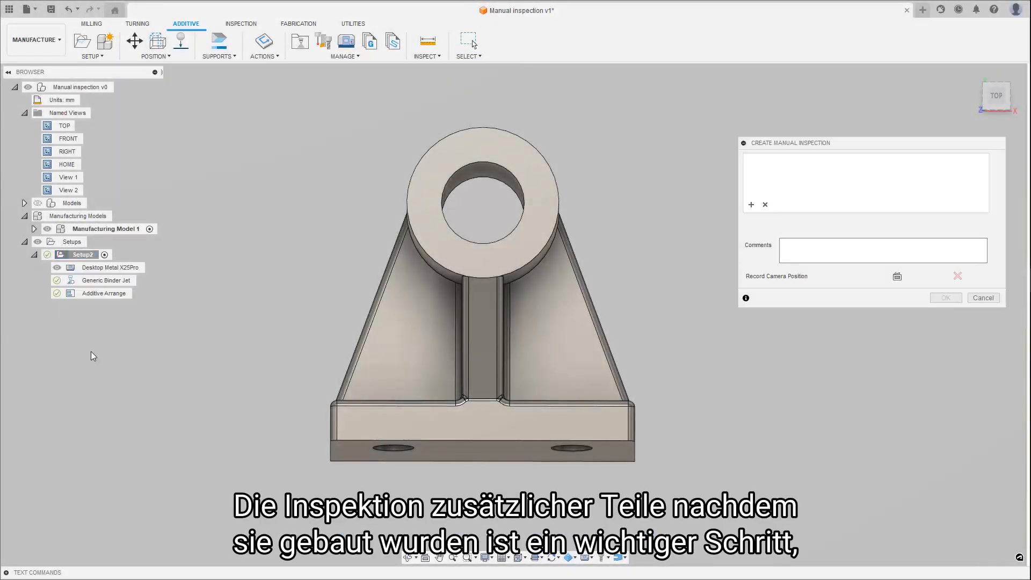
{"action": "left_click", "coordinate": [331, 461]}
{"action": "left_click", "coordinate": [635, 461]}
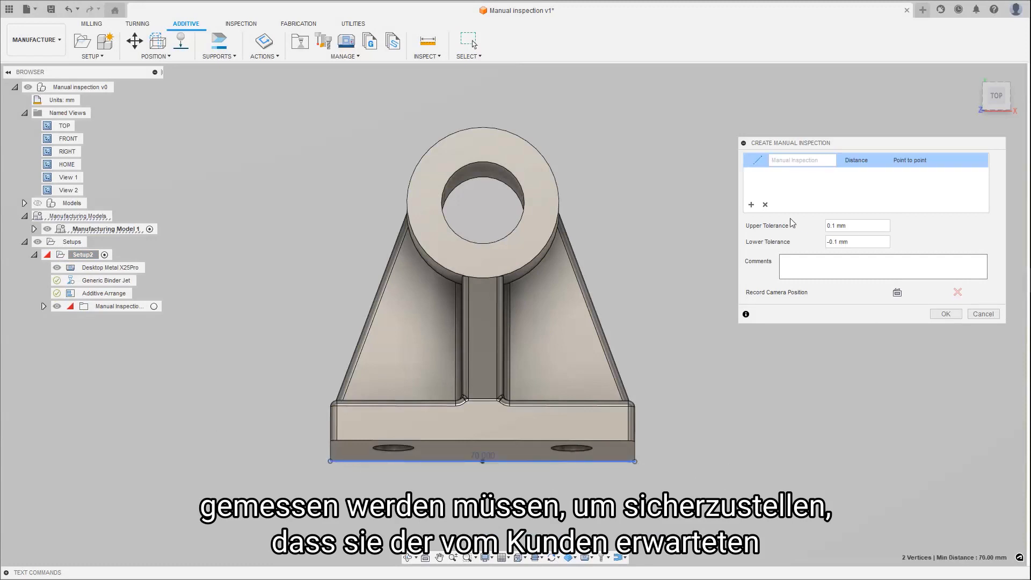
{"action": "left_click", "coordinate": [751, 205]}
{"action": "left_click", "coordinate": [495, 177]}
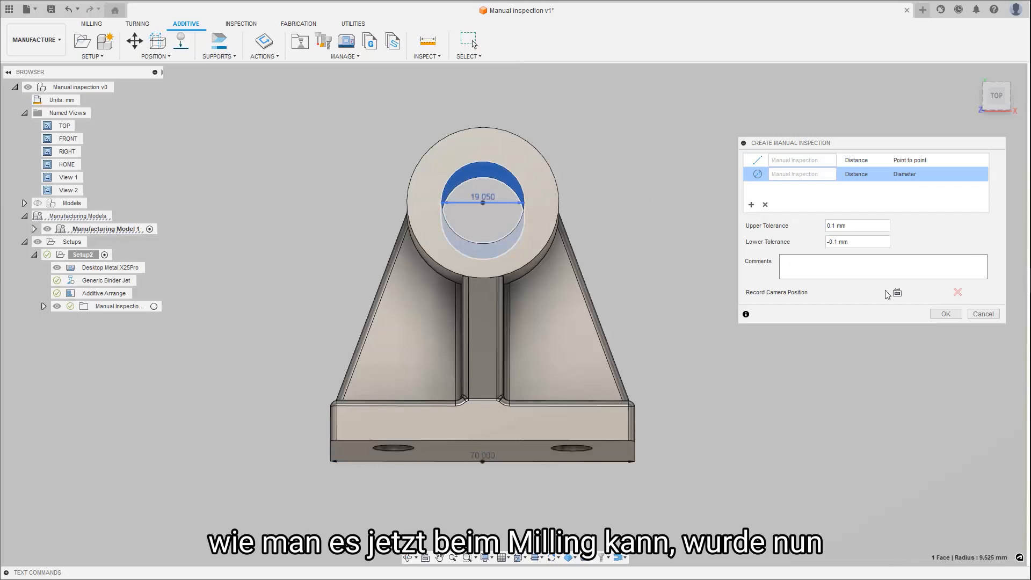
{"action": "left_click", "coordinate": [943, 315]}
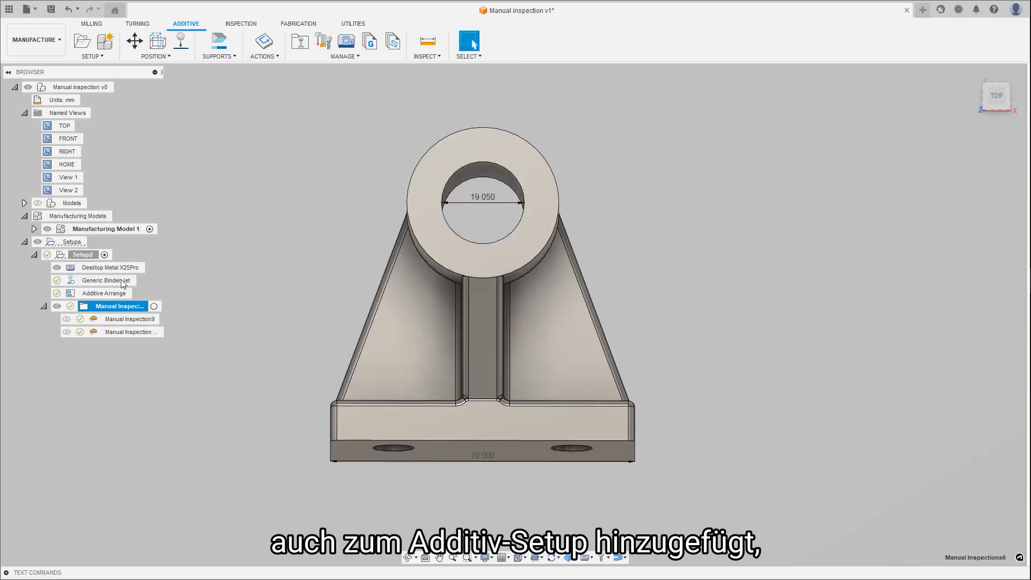
Record the manual inspection results, with measured values of 69.95 mm for the base width and 20 mm for the bore diameter
{"action": "left_click", "coordinate": [240, 23]}
{"action": "left_click", "coordinate": [216, 41]}
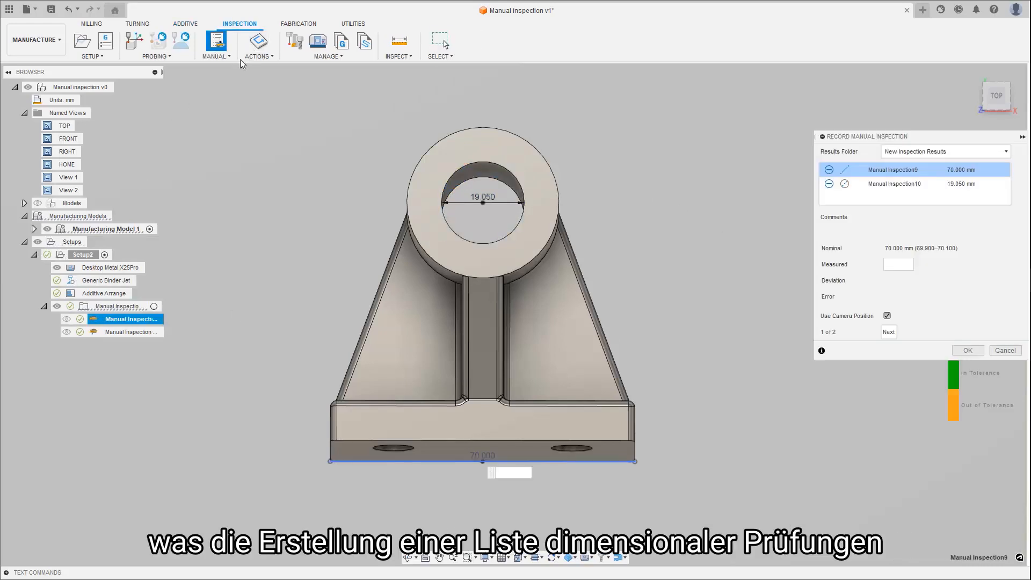
{"action": "type", "text": "69.95"}
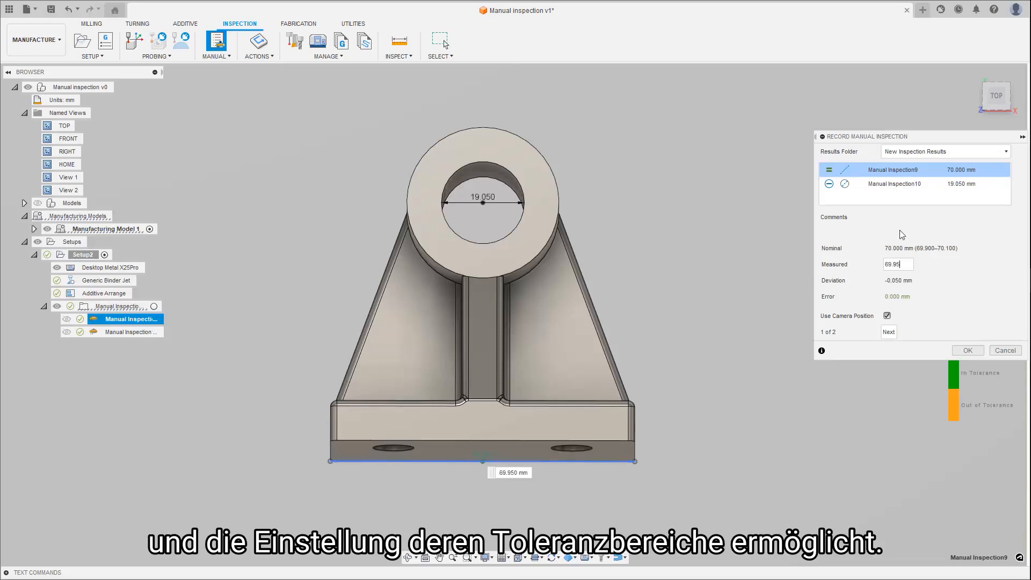
{"action": "left_click", "coordinate": [881, 184]}
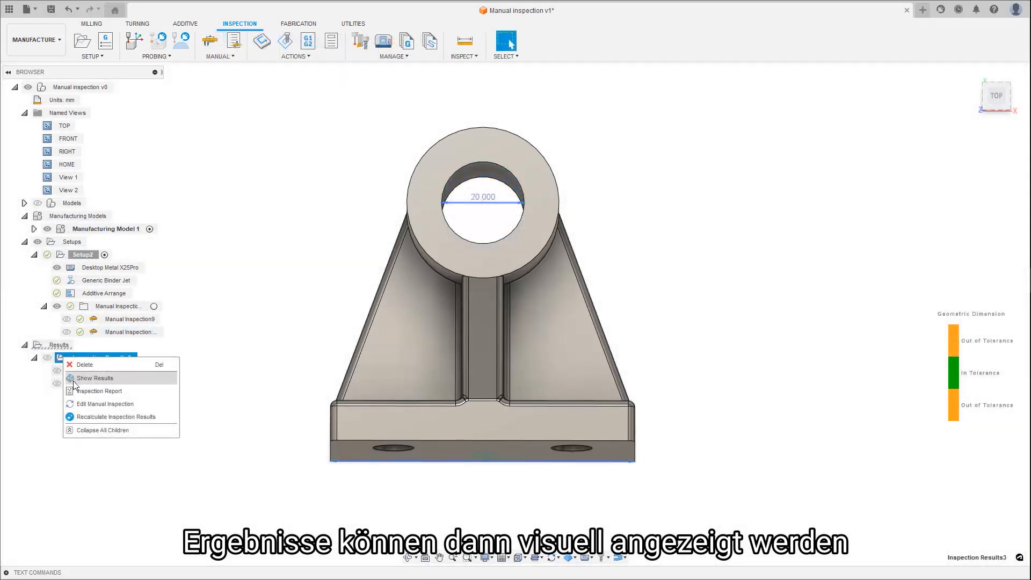
Show the recorded inspection results and open the inspection report for them
{"action": "left_click", "coordinate": [74, 377]}
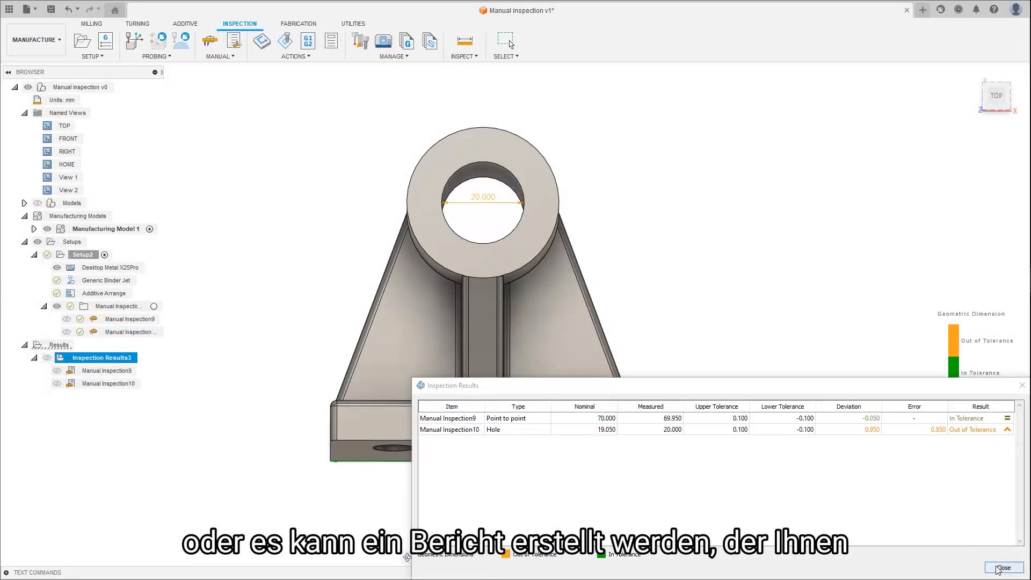
{"action": "right_click", "coordinate": [62, 359]}
{"action": "left_click", "coordinate": [99, 391]}
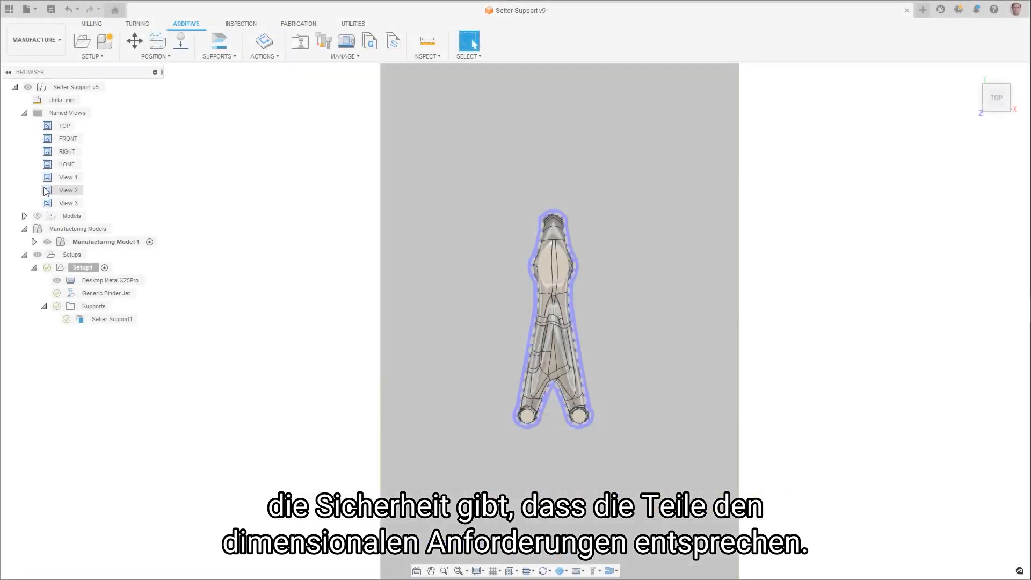
Examine the setter support in the saved named views and with Manufacturing Model 1 temporarily hidden
{"action": "left_click", "coordinate": [48, 191]}
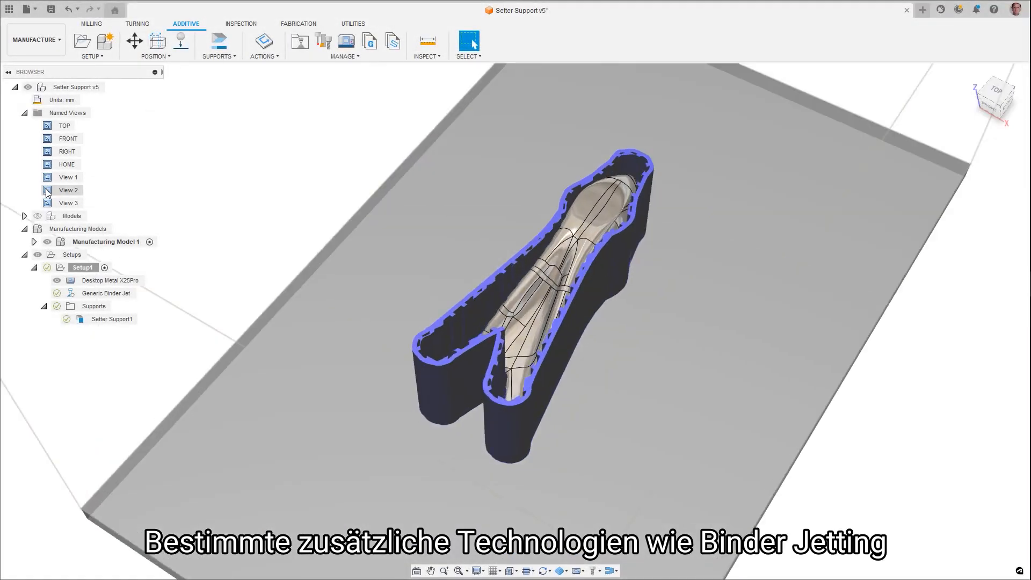
{"action": "left_click", "coordinate": [47, 203]}
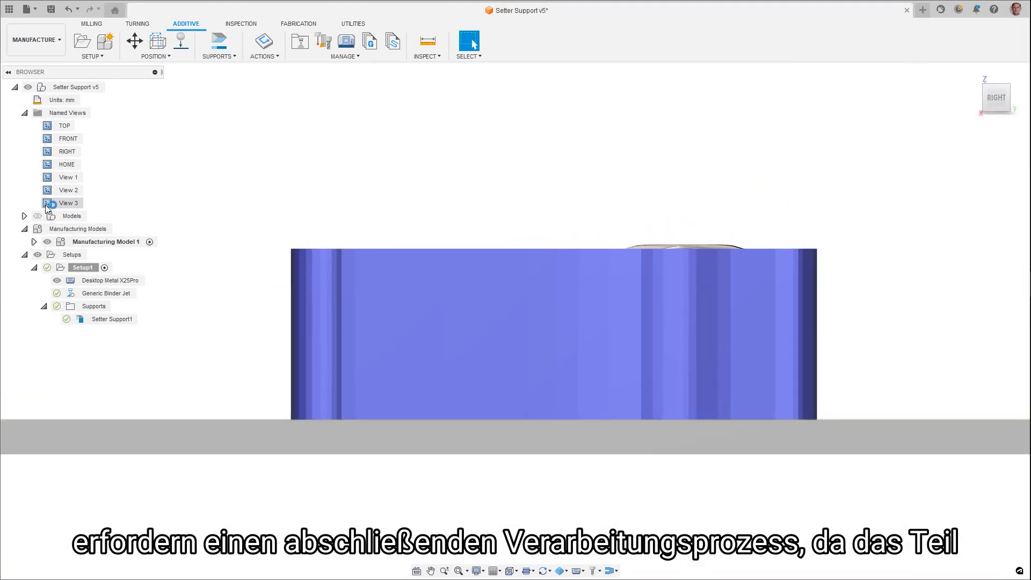
{"action": "left_click", "coordinate": [53, 178]}
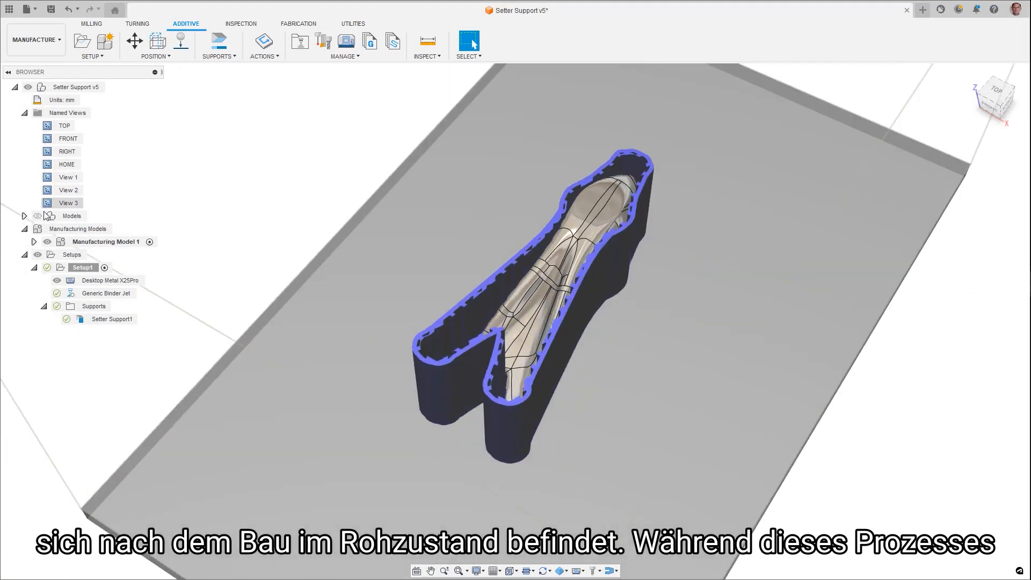
{"action": "left_click", "coordinate": [47, 242]}
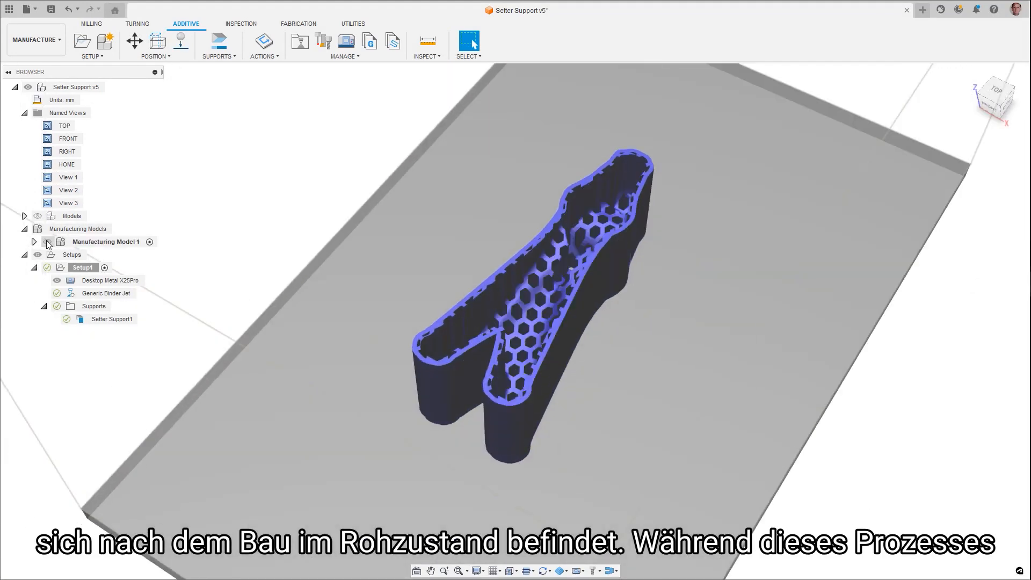
{"action": "left_click", "coordinate": [47, 242]}
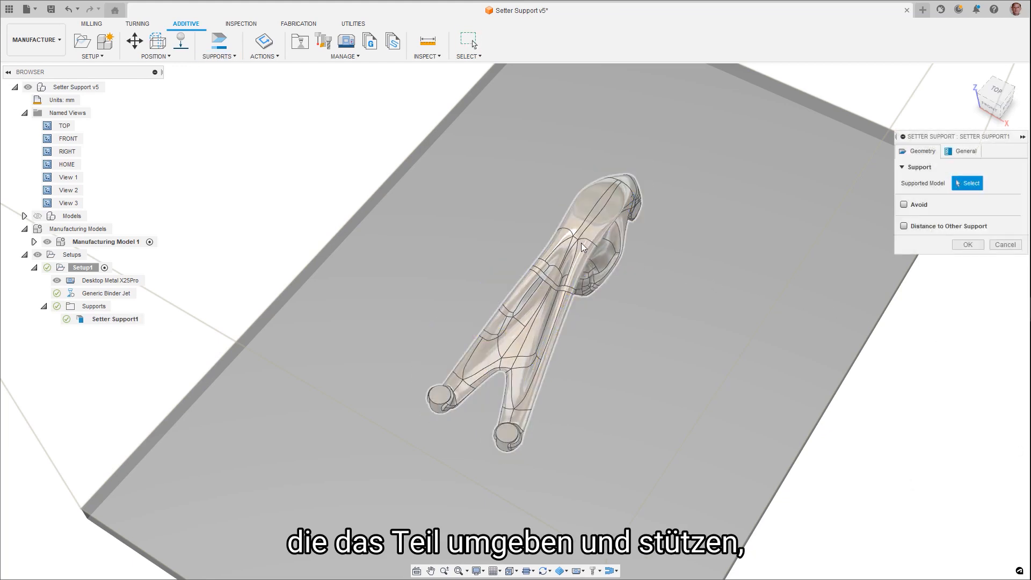
Select the body as the setter support's supported model and review the Z Overlap, Bounding Shape and Pattern Type options
{"action": "left_click", "coordinate": [591, 254]}
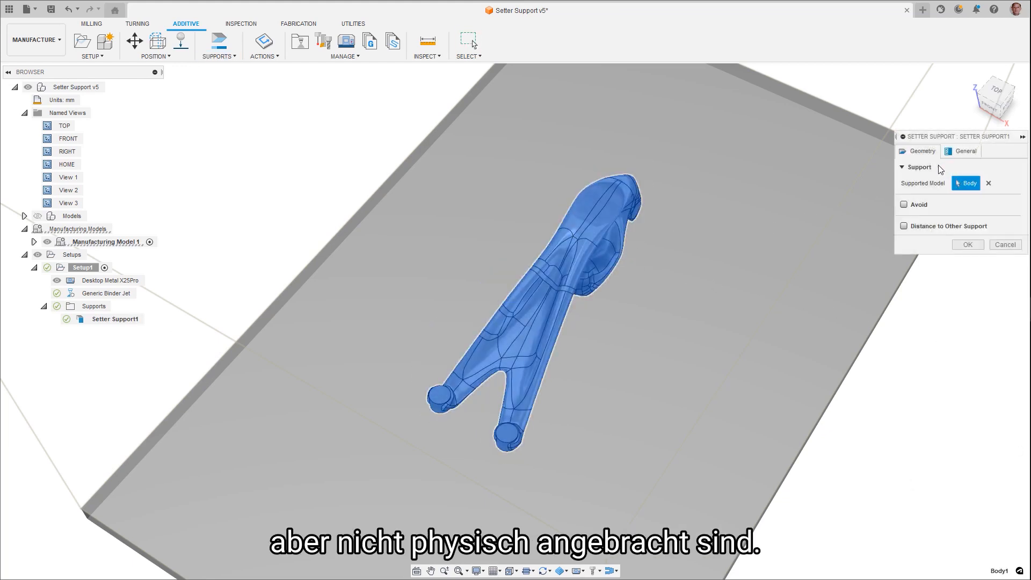
{"action": "left_click", "coordinate": [961, 152]}
{"action": "left_click", "coordinate": [992, 217]}
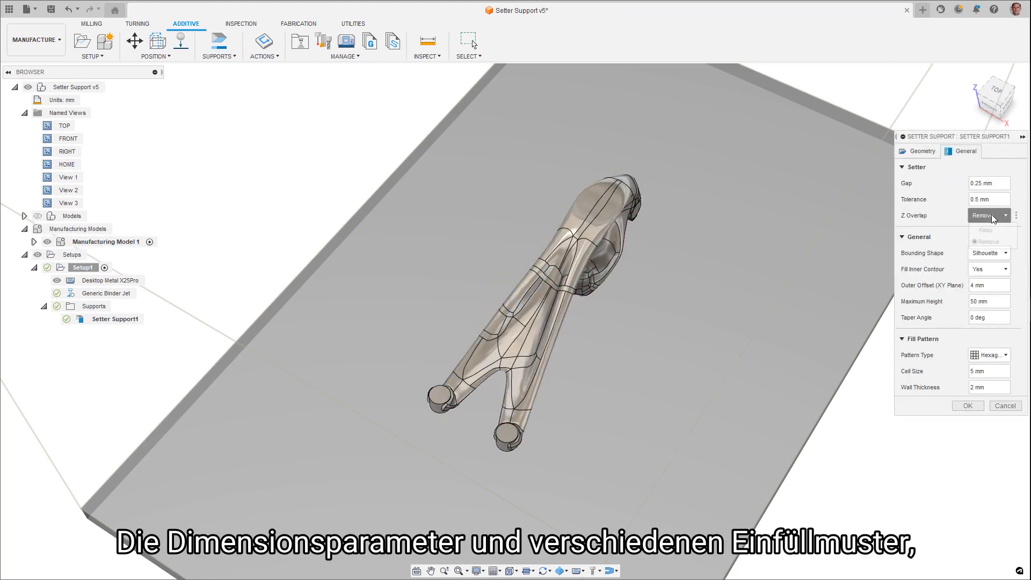
{"action": "left_click", "coordinate": [988, 253]}
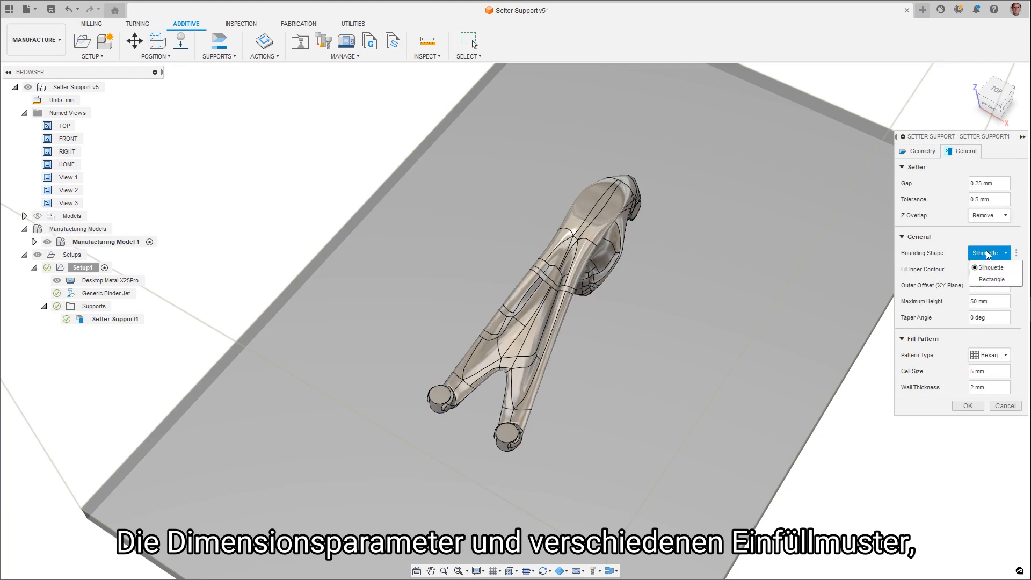
{"action": "left_click", "coordinate": [1000, 358]}
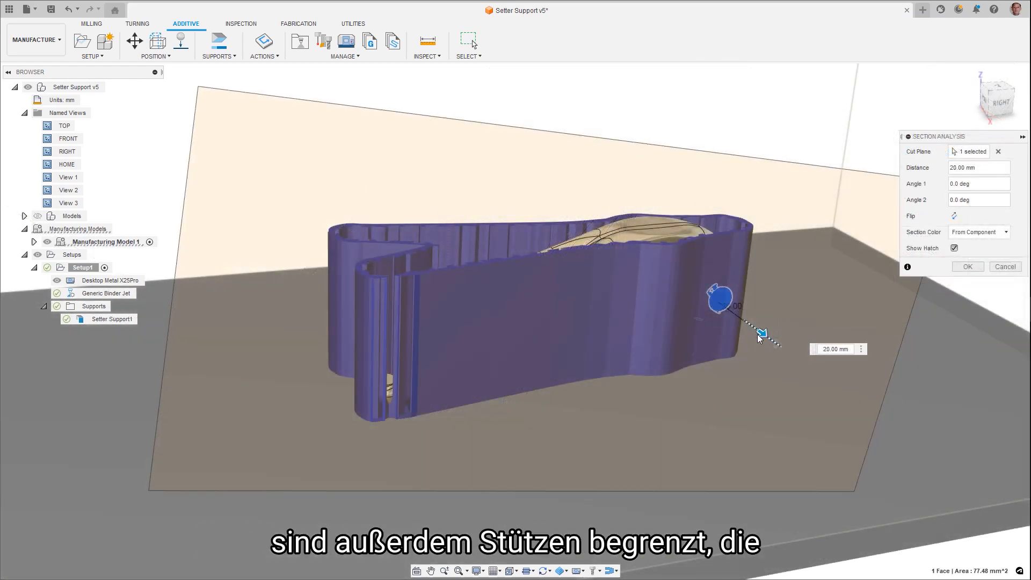
Move the section analysis plane into the setter support to inspect its interior
{"action": "left_click_drag", "start_coordinate": [753, 334], "coordinate": [717, 311]}
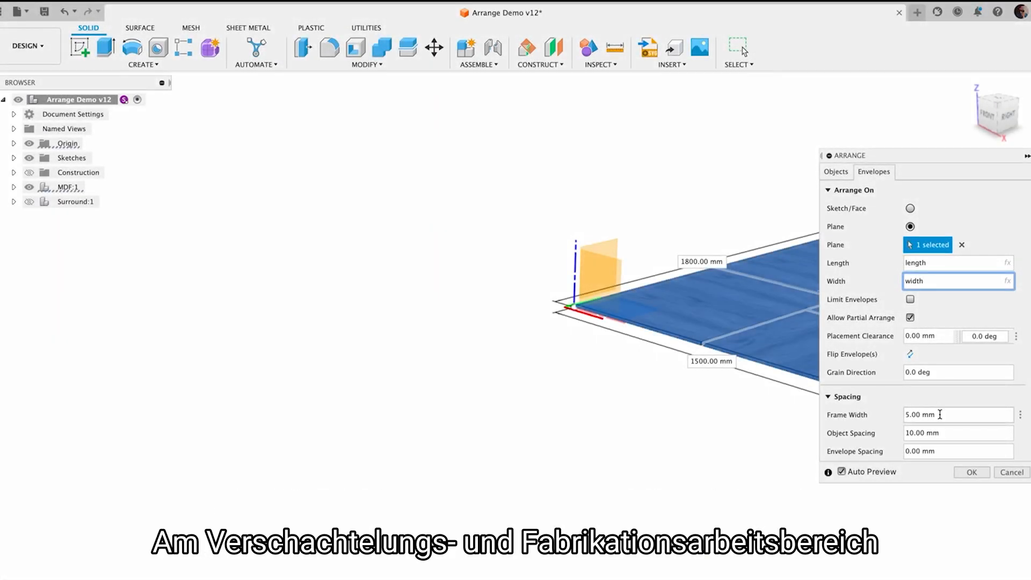
Set the arrangement's frame width to thickness * 2 and enter the thickness parameter for the object spacing
{"action": "left_click", "coordinate": [940, 414]}
{"action": "type", "text": "thickness * 2"}
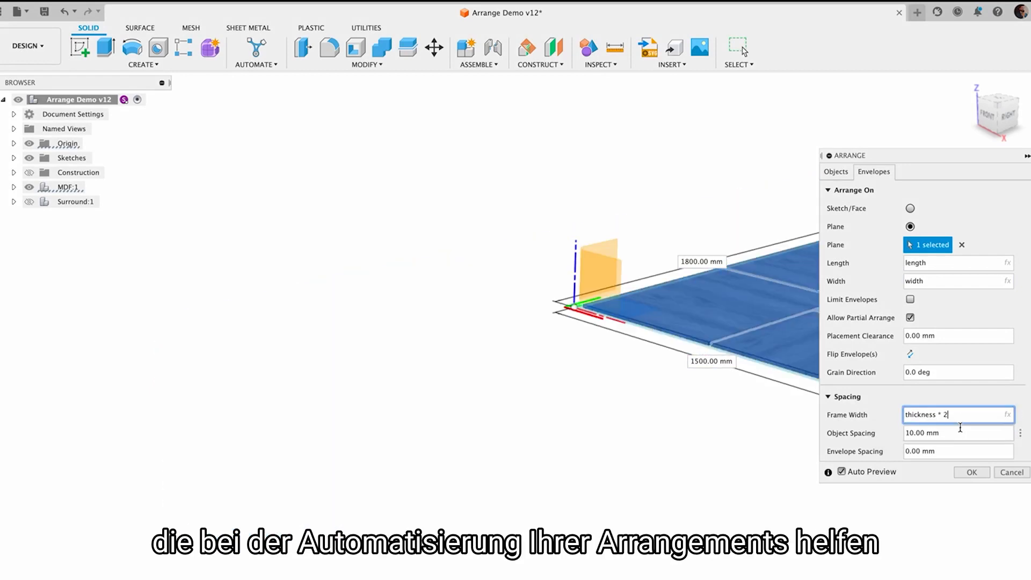
{"action": "type", "text": "thickn"}
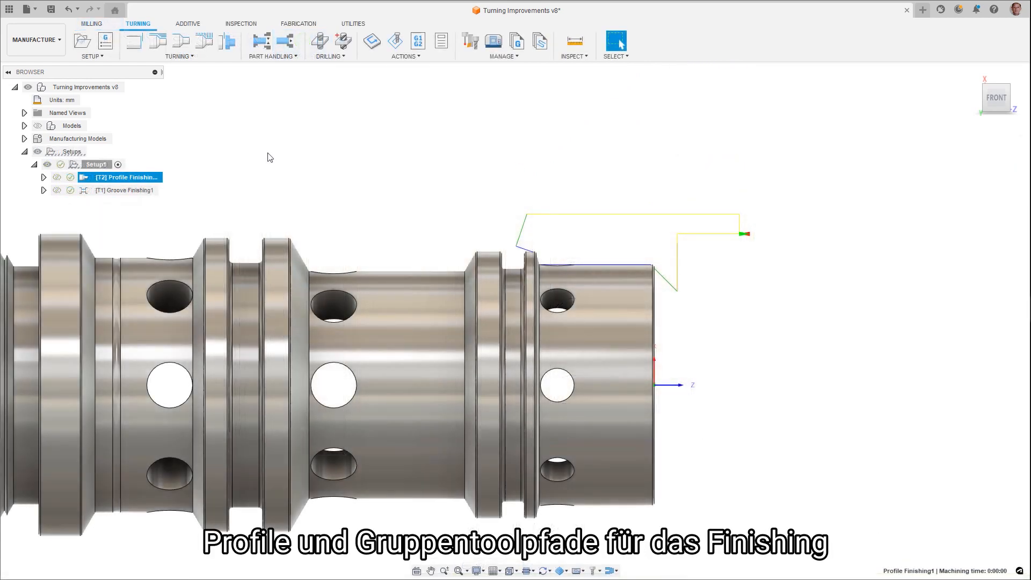
Enable Use Fixed Lead Direction in the leads and transitions of the Profile Finishing1 operation
{"action": "double_click", "coordinate": [84, 182]}
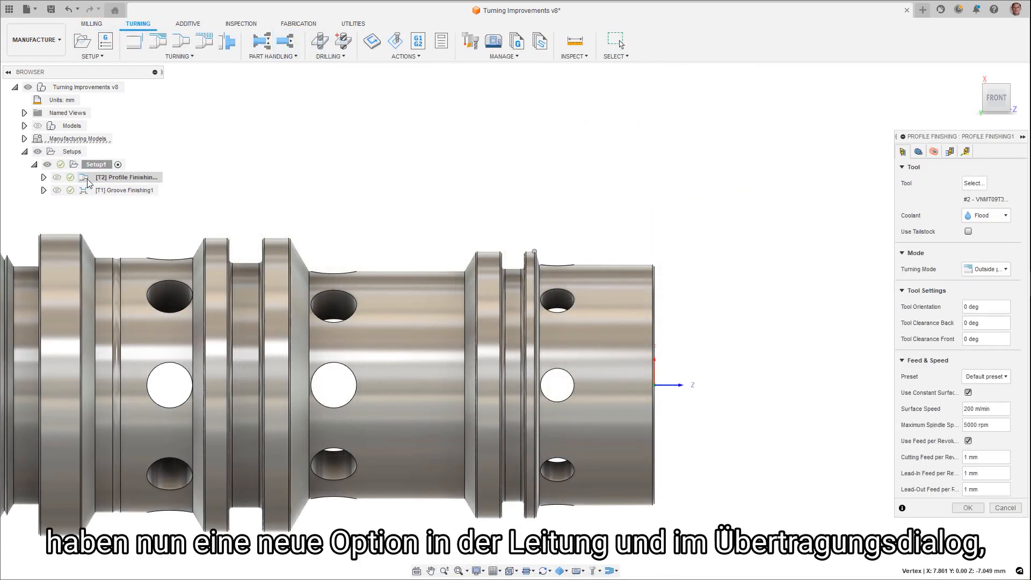
{"action": "left_click", "coordinate": [965, 152]}
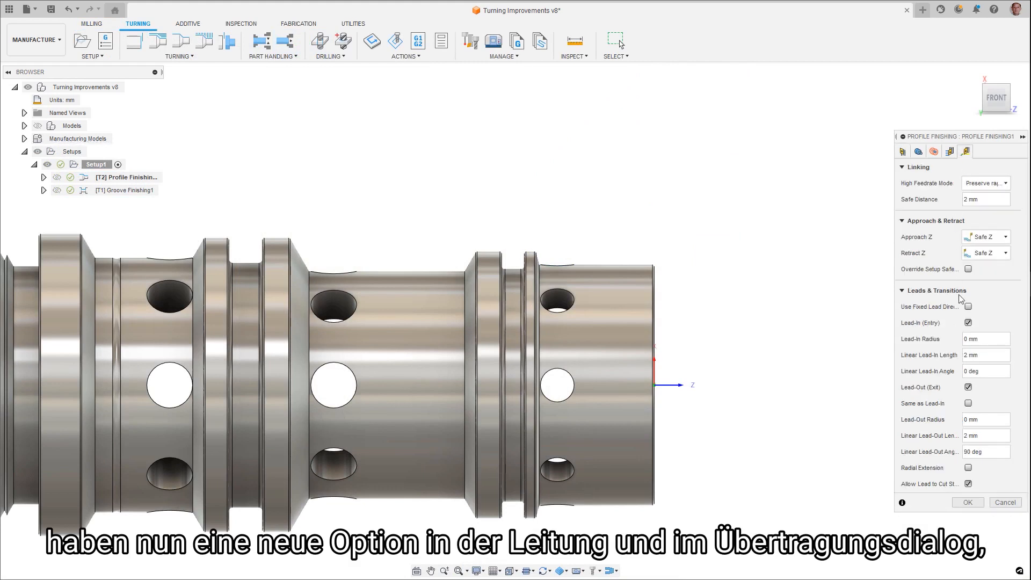
{"action": "left_click", "coordinate": [968, 307]}
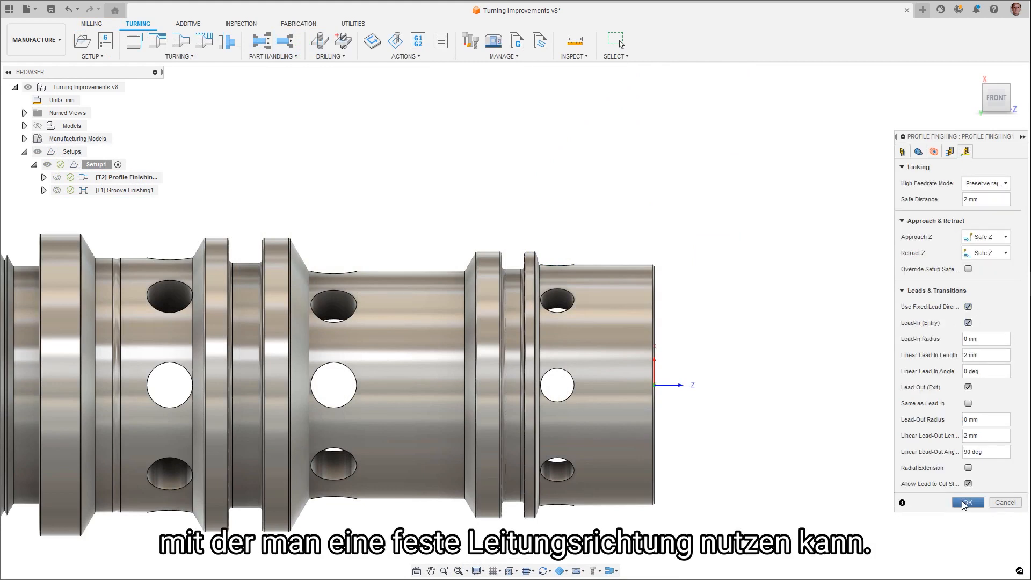
{"action": "left_click", "coordinate": [967, 503]}
Enable Use Fixed Lead Direction in the leads and transitions of the Groove Finishing1 operation
{"action": "left_click", "coordinate": [121, 190]}
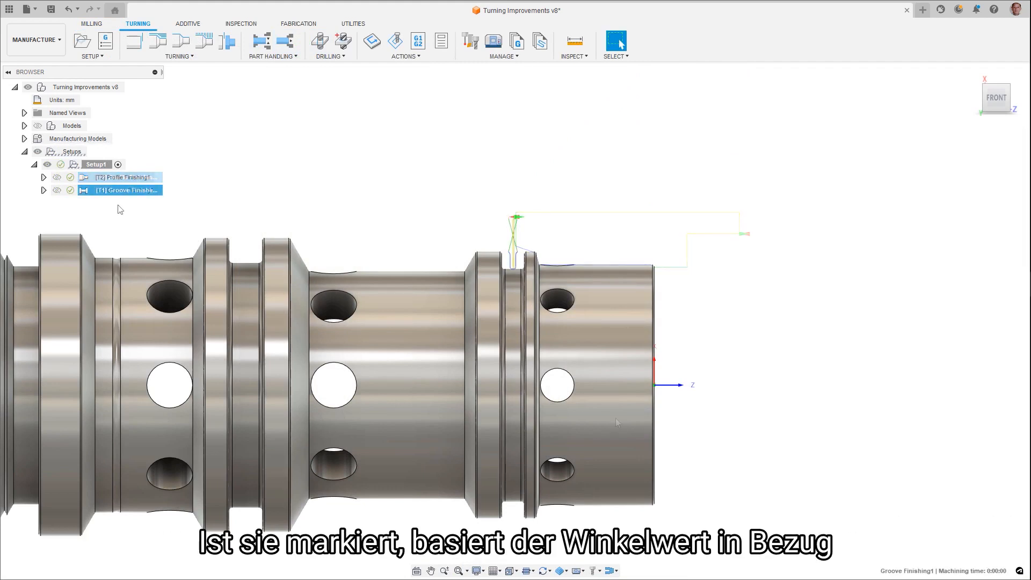
{"action": "double_click", "coordinate": [119, 191]}
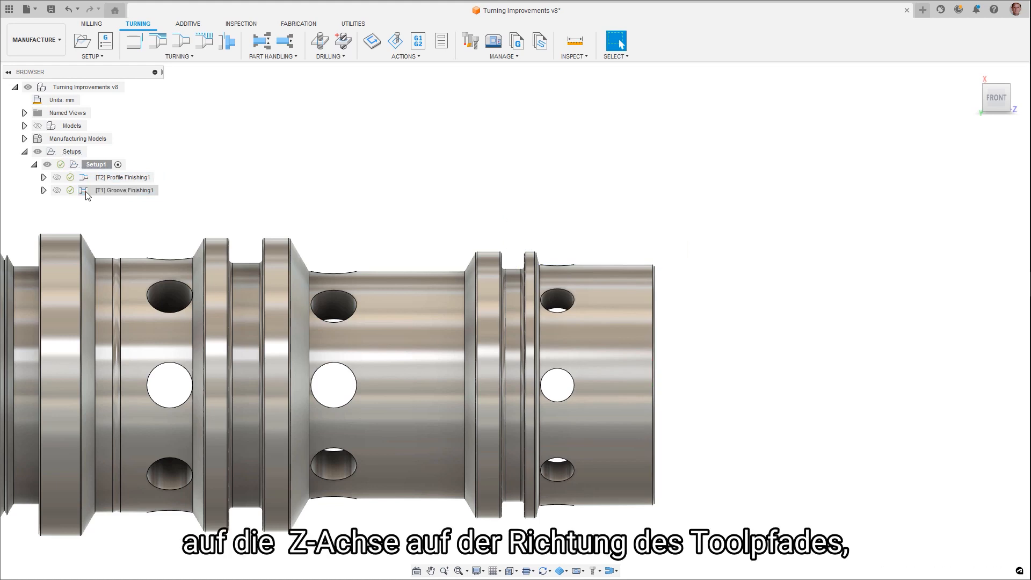
{"action": "left_click", "coordinate": [965, 152]}
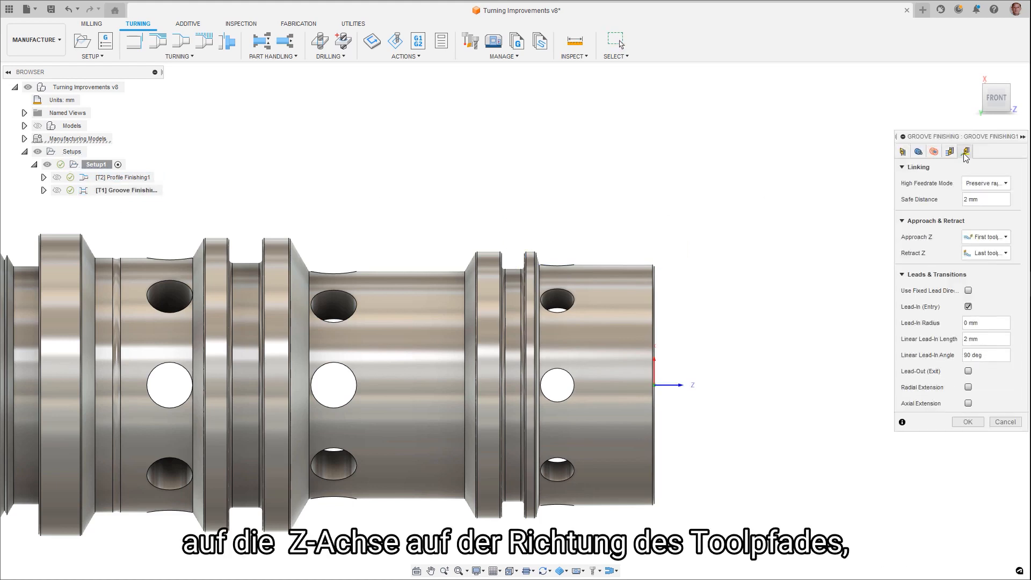
{"action": "left_click", "coordinate": [967, 290]}
{"action": "left_click", "coordinate": [969, 421]}
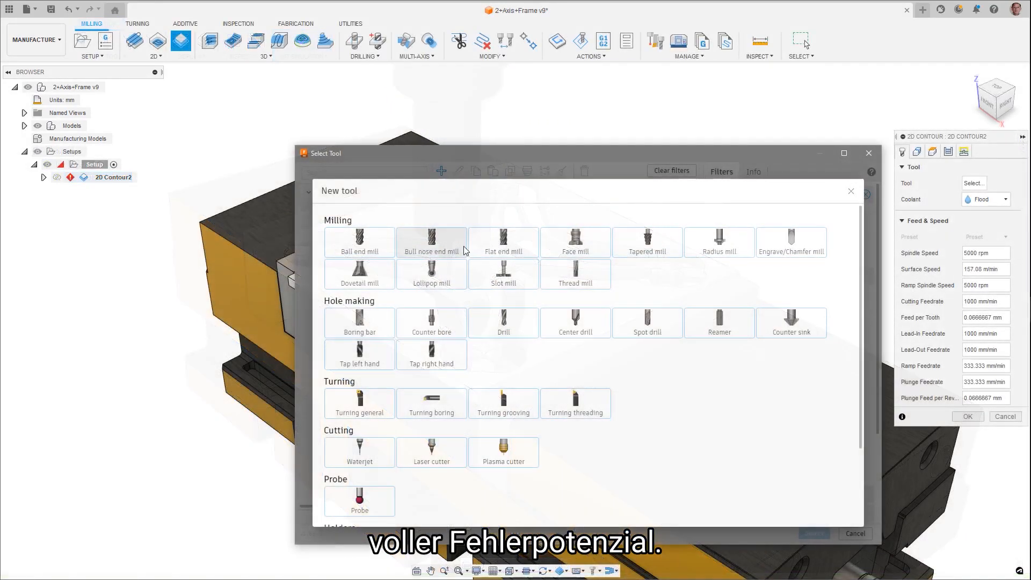
Create a flat end mill with 6 mm diameter, 75 mm overall length, 35 mm length below holder and 20 mm shoulder length
{"action": "left_click", "coordinate": [460, 249]}
{"action": "left_click", "coordinate": [375, 191]}
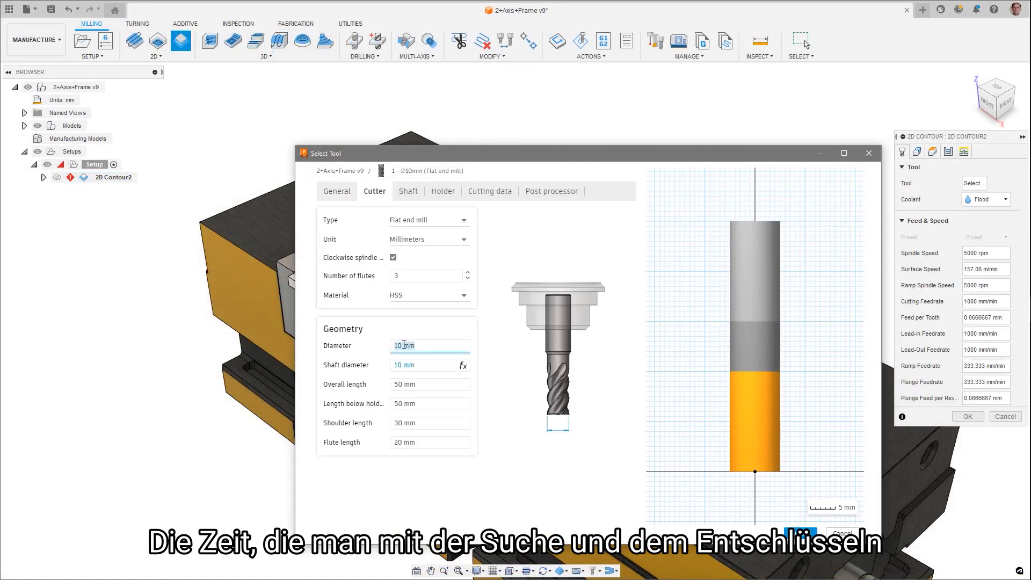
{"action": "left_click", "coordinate": [407, 384]}
{"action": "type", "text": "7"}
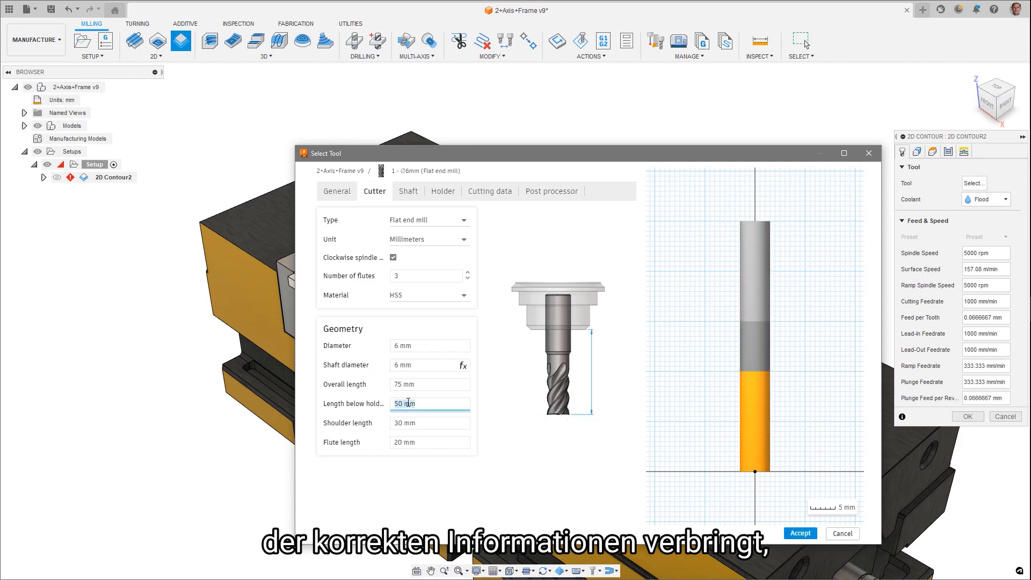
{"action": "type", "text": "35"}
{"action": "left_click", "coordinate": [416, 422]}
{"action": "type", "text": "20"}
{"action": "left_click", "coordinate": [421, 441]}
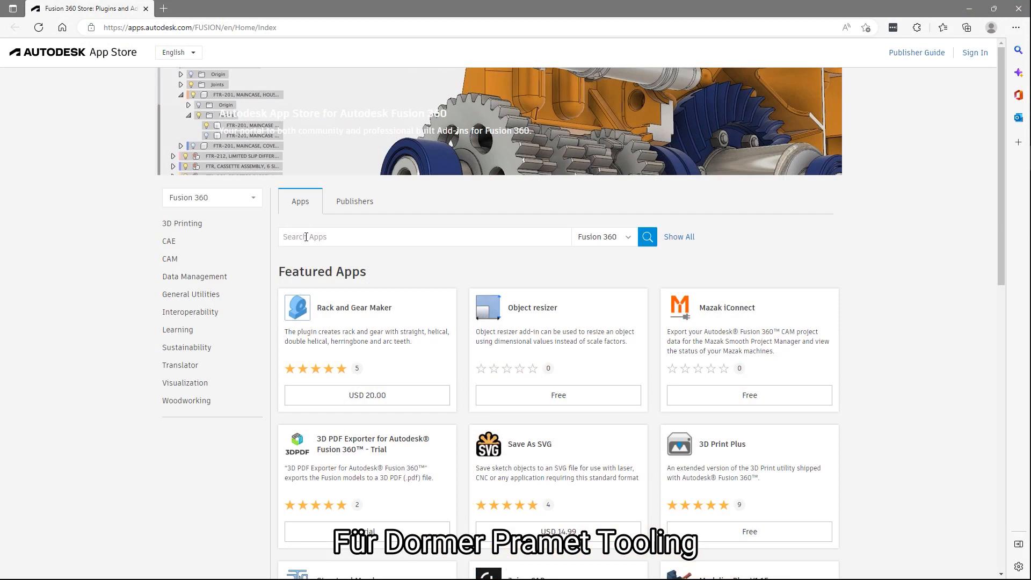
Switch to the Autodesk App Store, search the Fusion 360 apps for dormer and open the Dormer Pramet add-in
{"action": "left_click", "coordinate": [306, 237]}
{"action": "type", "text": "dormer"}
{"action": "key", "text": "Return"}
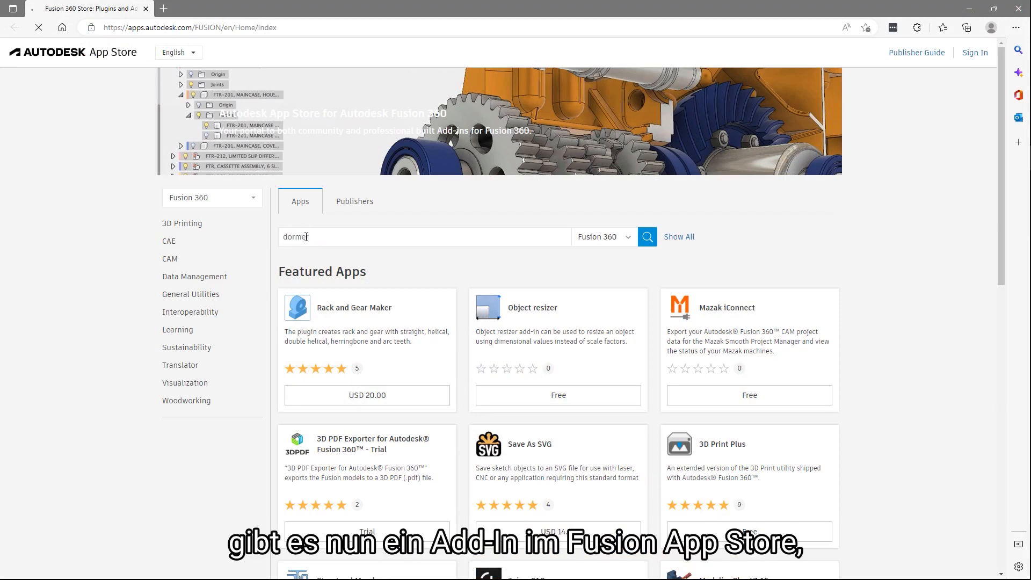
{"action": "left_click", "coordinate": [334, 250]}
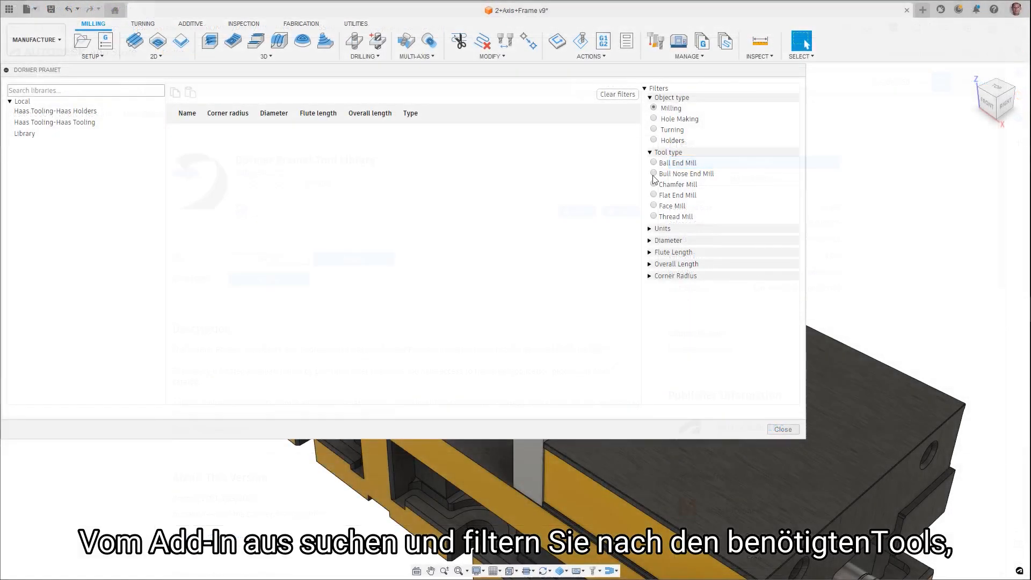
Filter the Dormer Pramet milling tools to flat end mills with a diameter equal to 6
{"action": "left_click", "coordinate": [654, 195]}
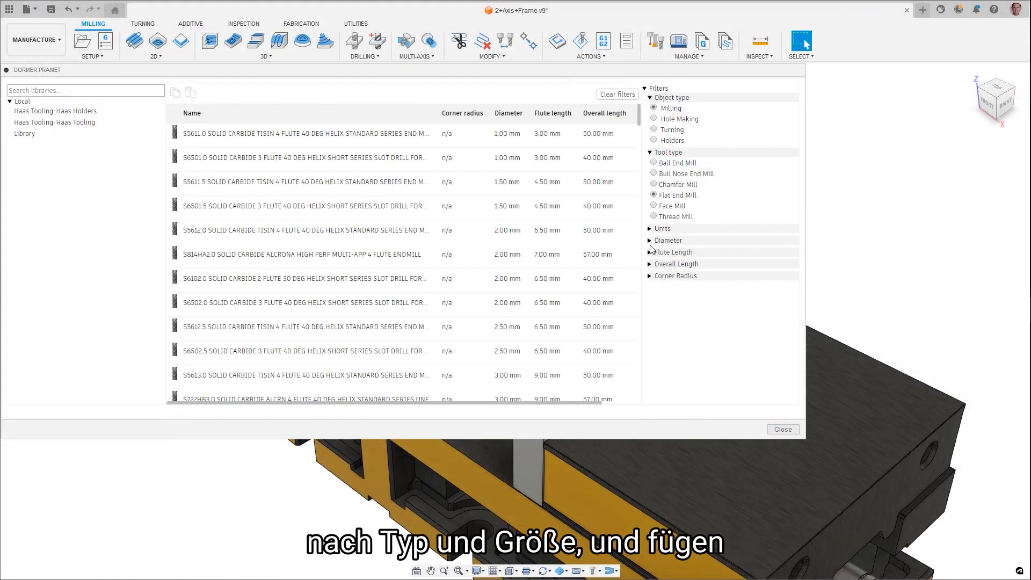
{"action": "left_click", "coordinate": [651, 241]}
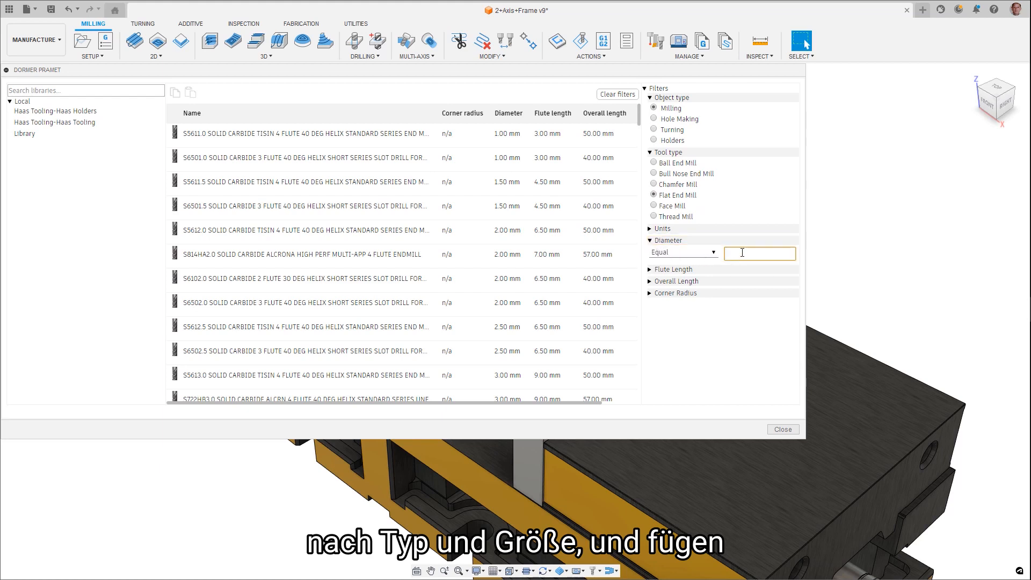
{"action": "type", "text": "6"}
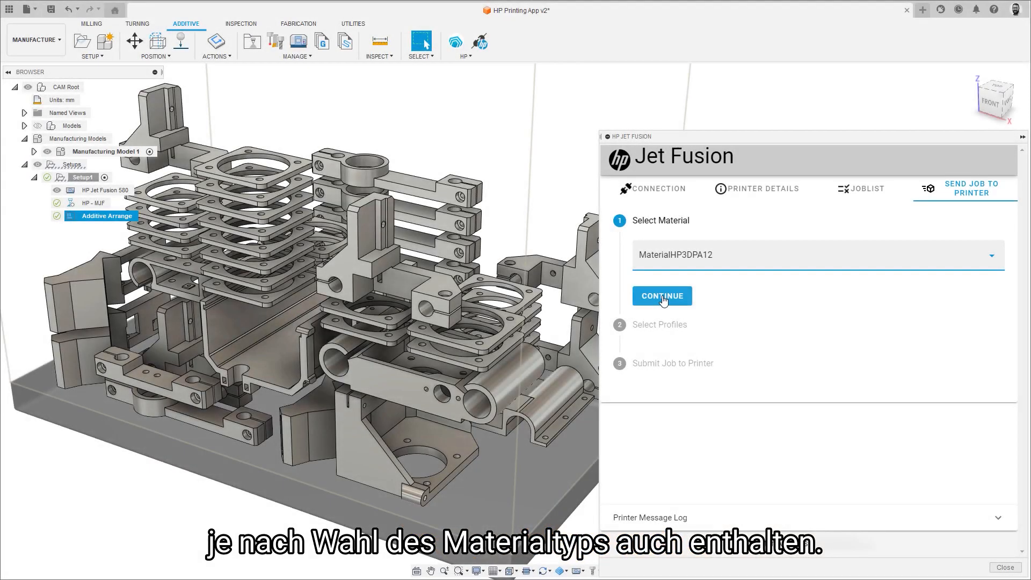
Accept MaterialHP3DPA12 as the print material and open the custom settings of the PrintProfileColorBalanced profile
{"action": "left_click", "coordinate": [664, 296]}
{"action": "left_click", "coordinate": [763, 336]}
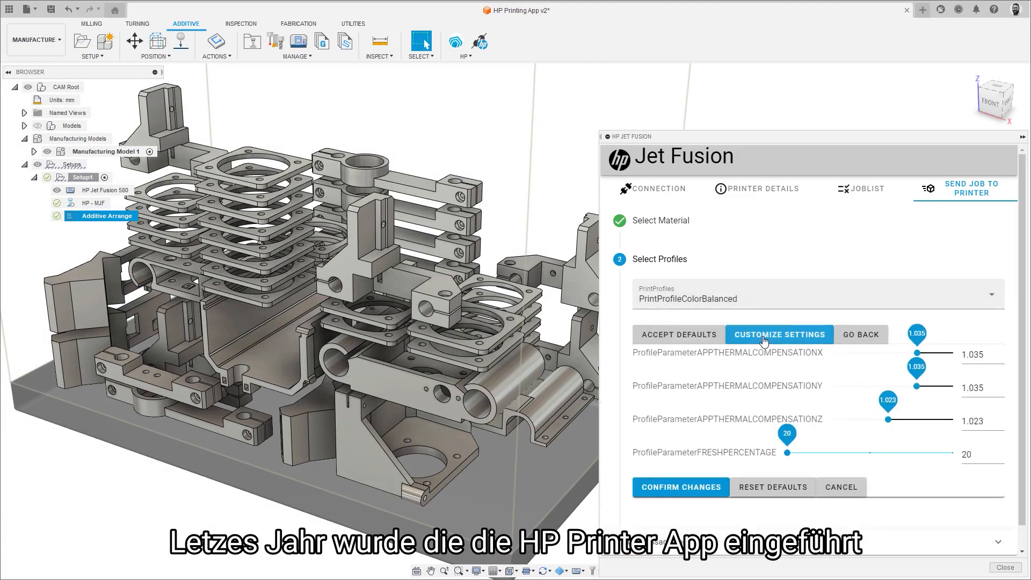
Try thermal compensation of 1.0235 in X and 1.0329 in Z with a fresh percentage of 30, and reset the profile defaults
{"action": "left_click_drag", "start_coordinate": [908, 351], "coordinate": [890, 353]}
{"action": "left_click_drag", "start_coordinate": [841, 458], "coordinate": [866, 457]}
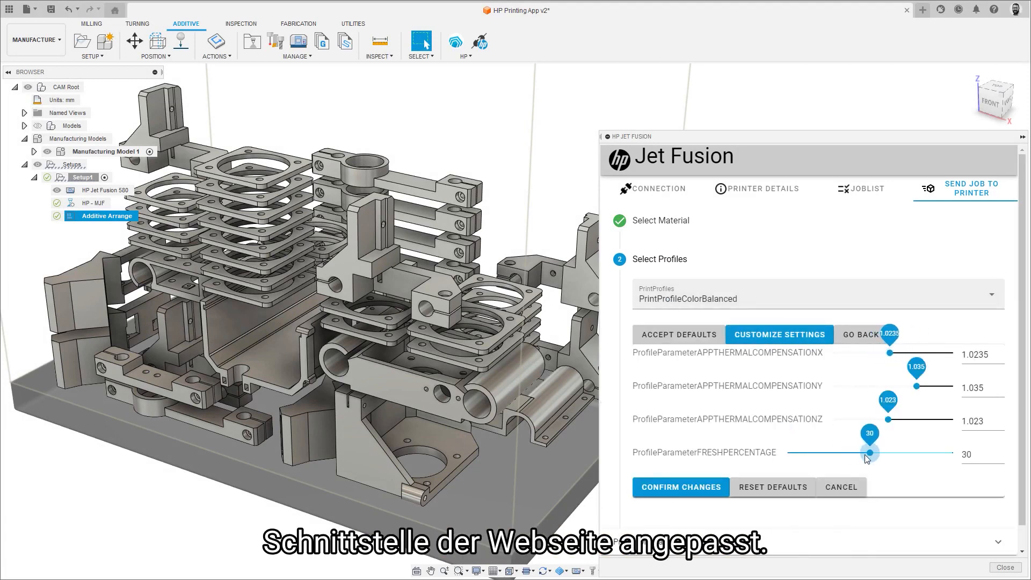
{"action": "left_click_drag", "start_coordinate": [892, 424], "coordinate": [916, 426]}
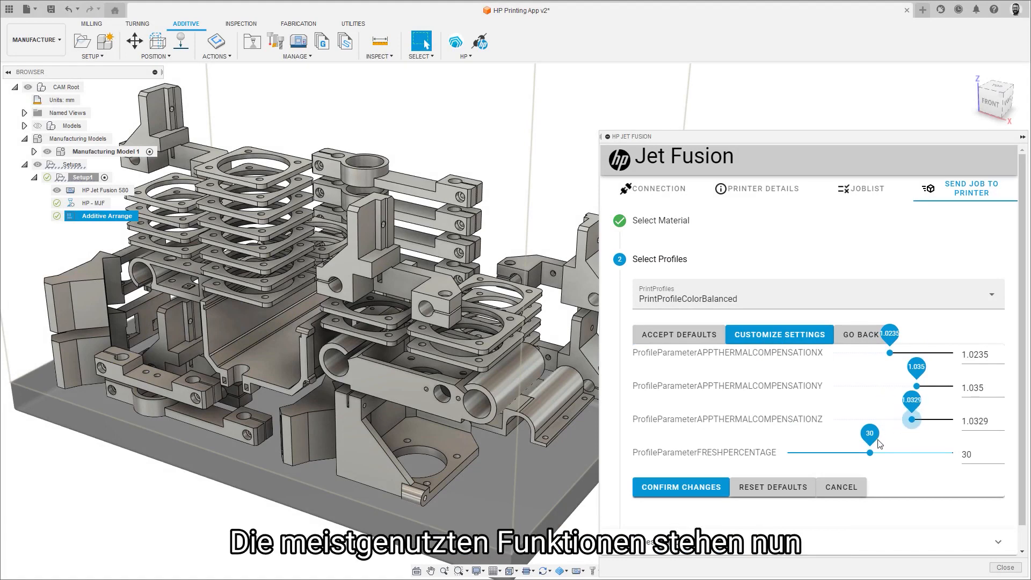
{"action": "left_click", "coordinate": [773, 487]}
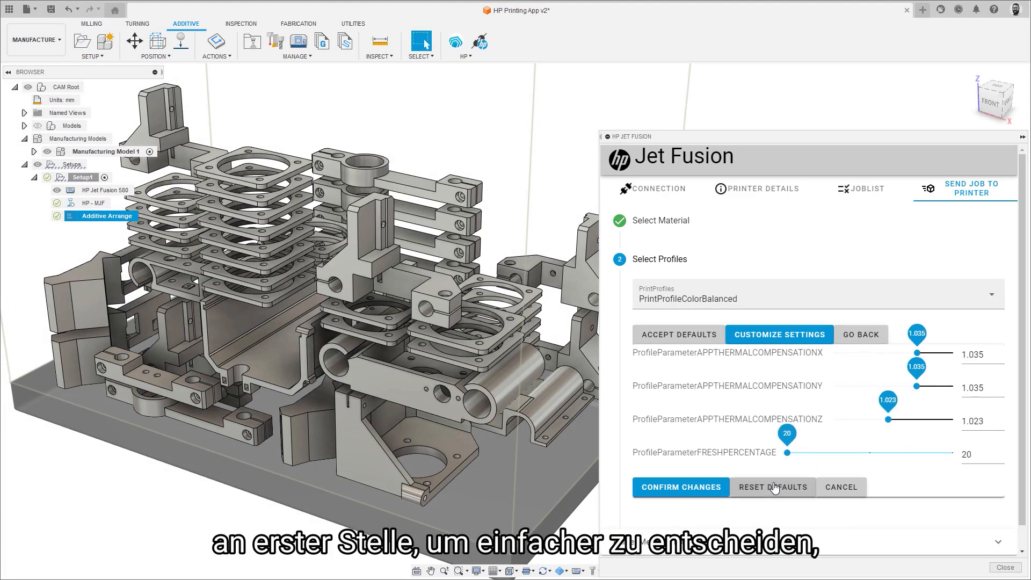
Confirm the print profile settings and enter a job name beginning with "A-" for the printer submission
{"action": "left_click", "coordinate": [707, 489]}
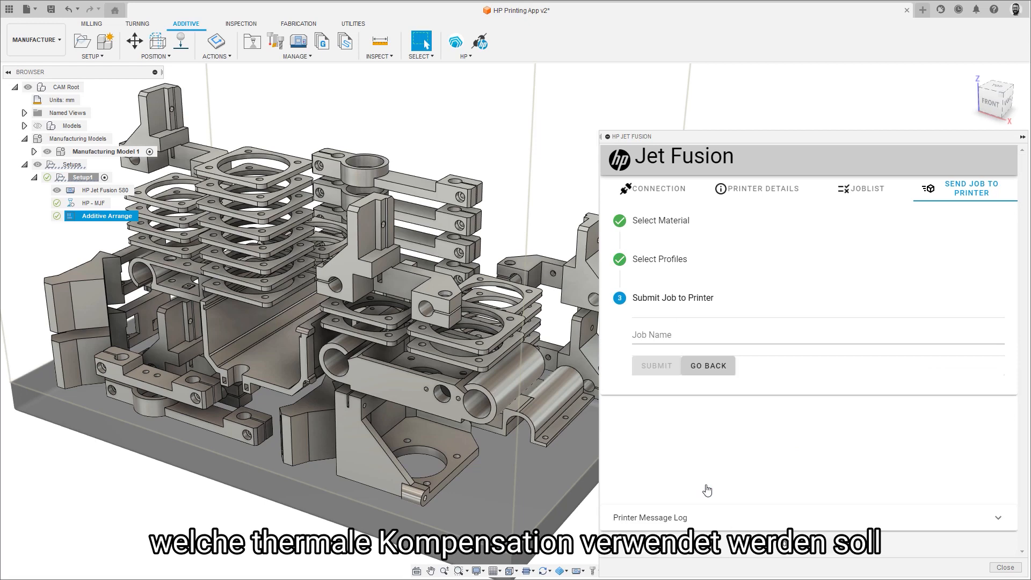
{"action": "left_click", "coordinate": [662, 339]}
{"action": "type", "text": "A-"}
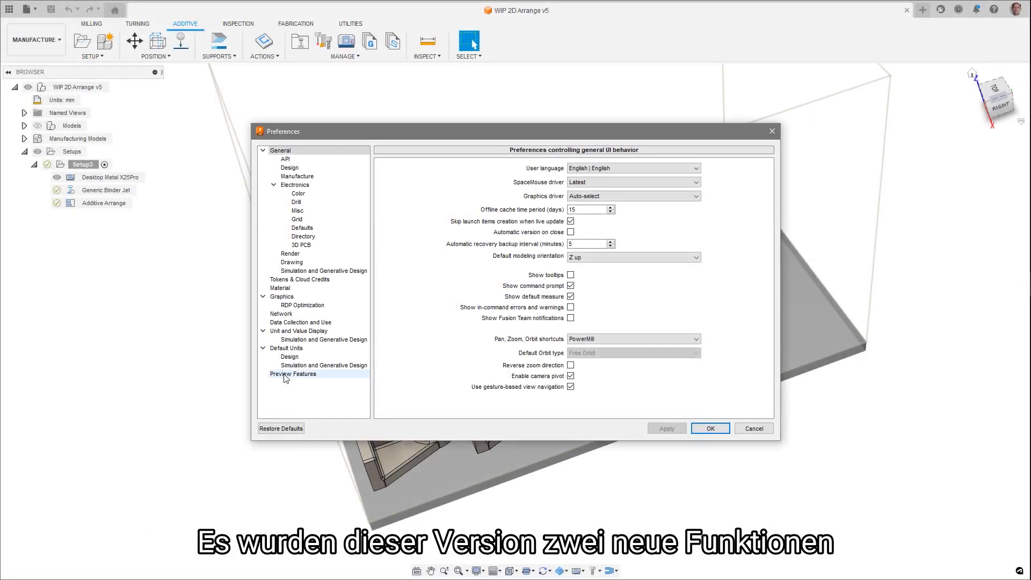
Look through the Preview Features section of the preferences
{"action": "left_click", "coordinate": [304, 373]}
{"action": "left_click_drag", "start_coordinate": [769, 185], "coordinate": [770, 221]}
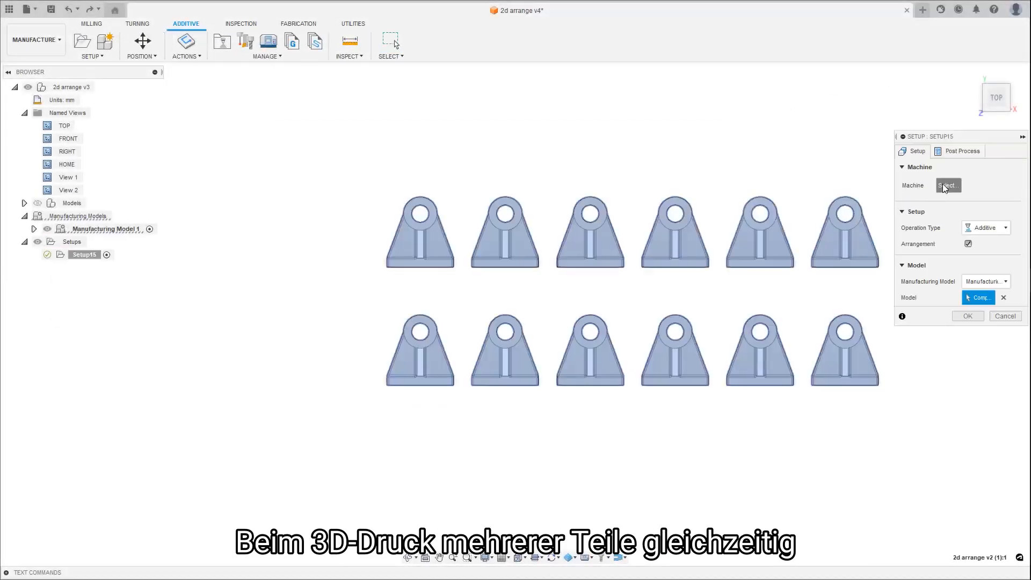
Assign the Desktop Metal X25Pro binder jetting machine and the Generic Binder Jet print settings, and create the additive setup
{"action": "left_click", "coordinate": [948, 186]}
{"action": "left_click", "coordinate": [702, 306]}
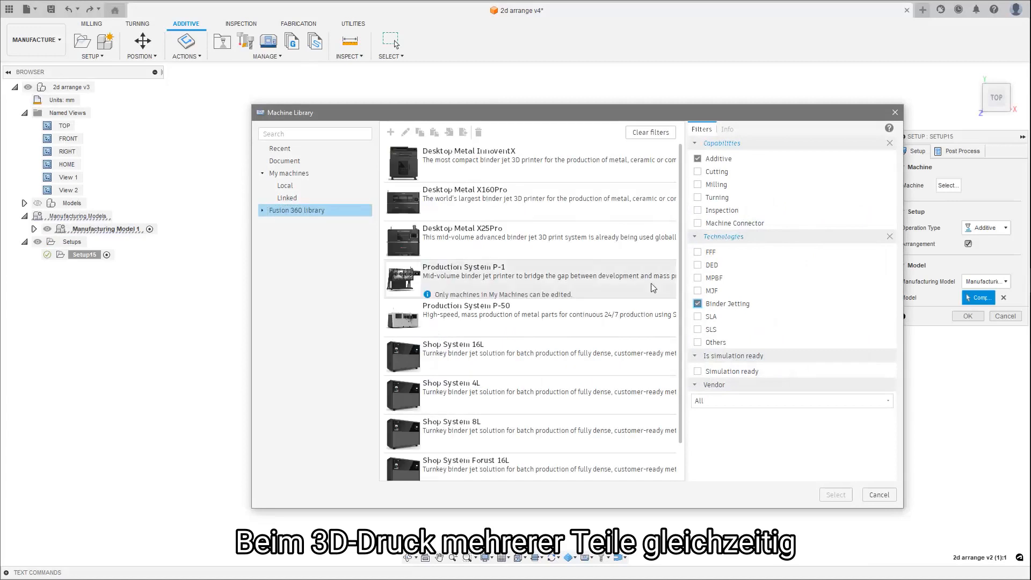
{"action": "left_click", "coordinate": [483, 240]}
{"action": "left_click", "coordinate": [838, 495]}
{"action": "left_click", "coordinate": [992, 222]}
{"action": "left_click", "coordinate": [574, 192]}
{"action": "left_click", "coordinate": [832, 445]}
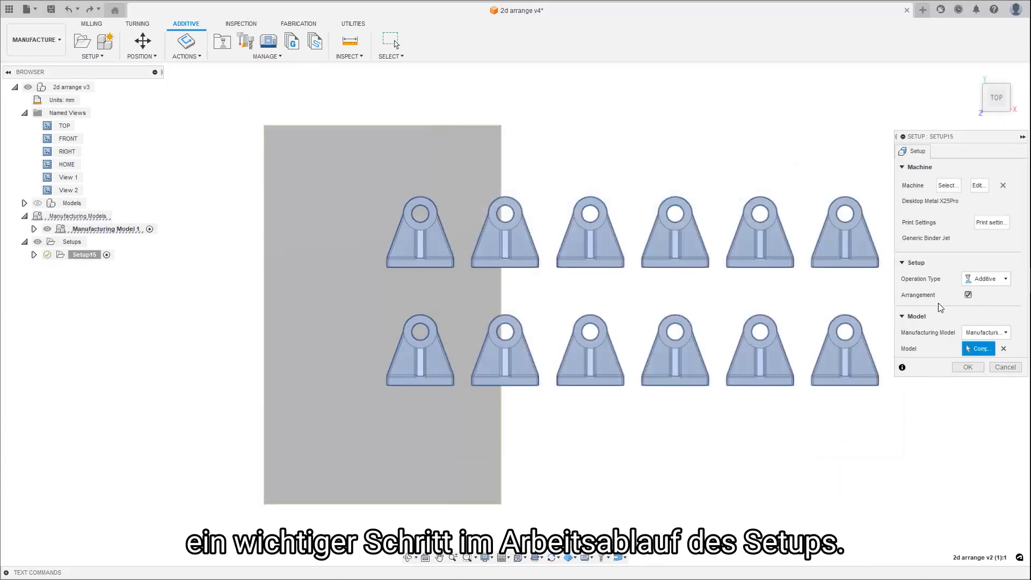
{"action": "left_click", "coordinate": [967, 367]}
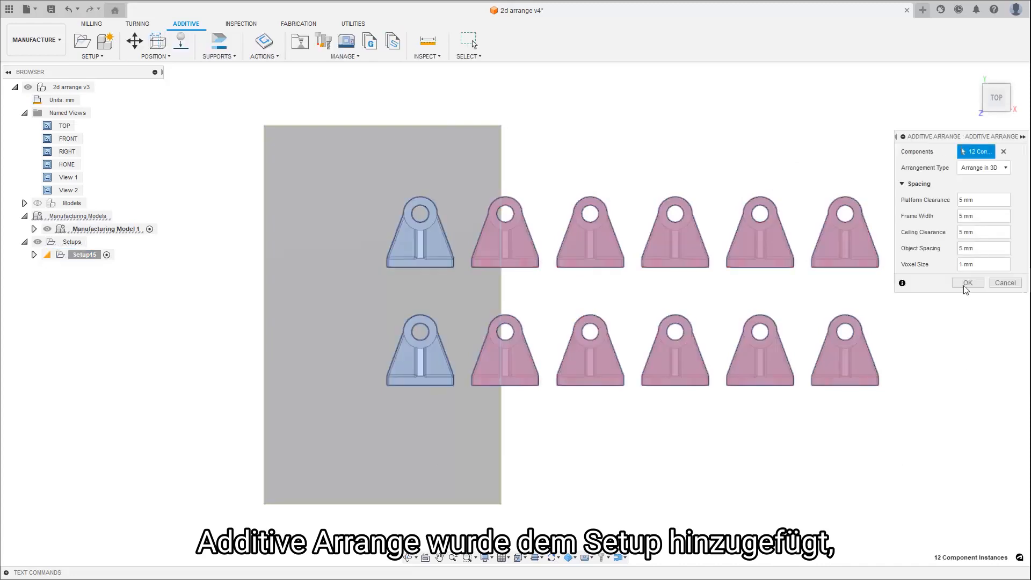
Set the additive arrangement type to Arrange in 2D and generate the arrangement of the 12 components
{"action": "left_click", "coordinate": [977, 169]}
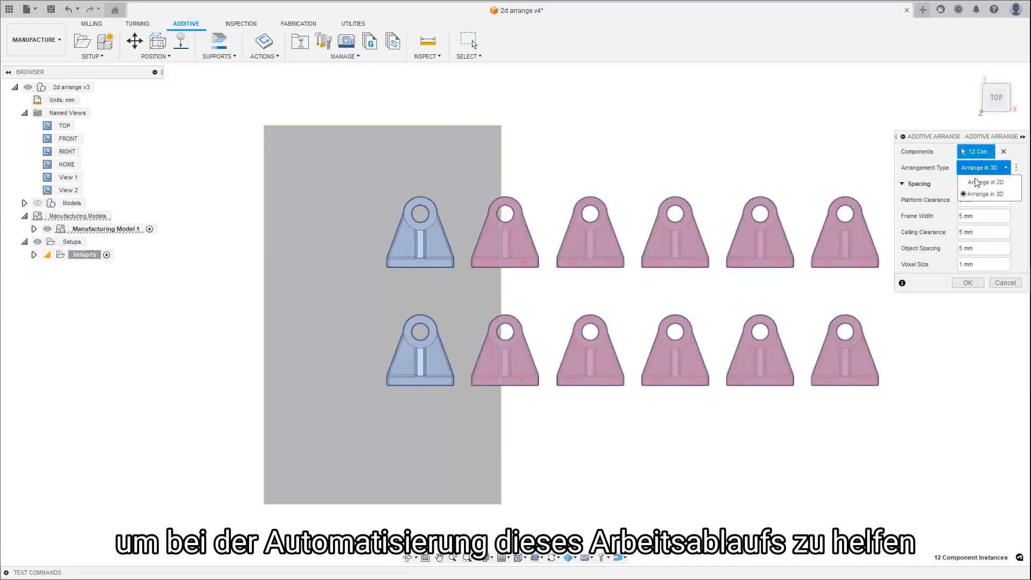
{"action": "left_click", "coordinate": [976, 182]}
{"action": "left_click", "coordinate": [968, 283]}
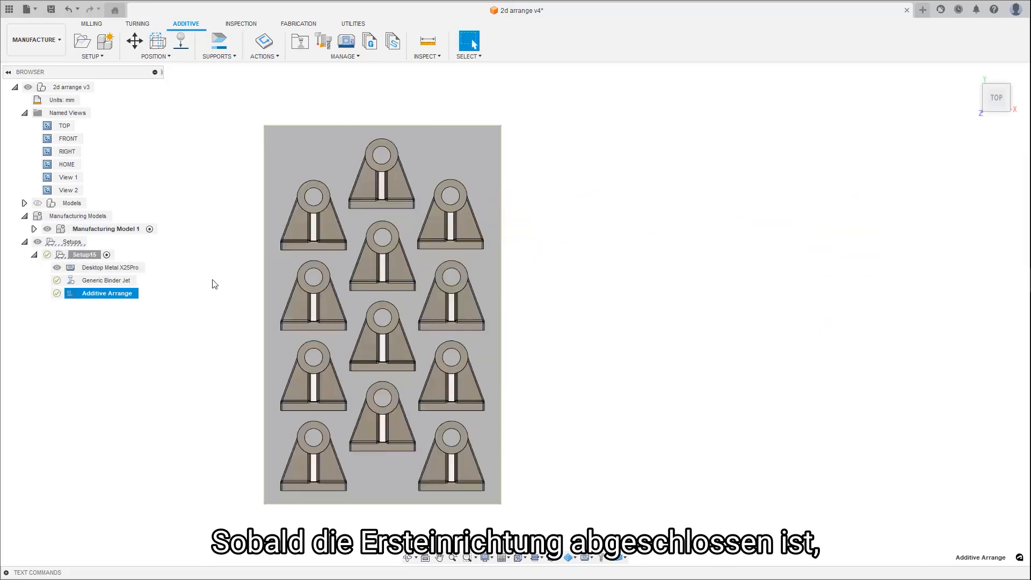
Edit the additive arrangement to Arrange in 3D with a frame width of 15 mm and regenerate it
{"action": "right_click", "coordinate": [74, 298]}
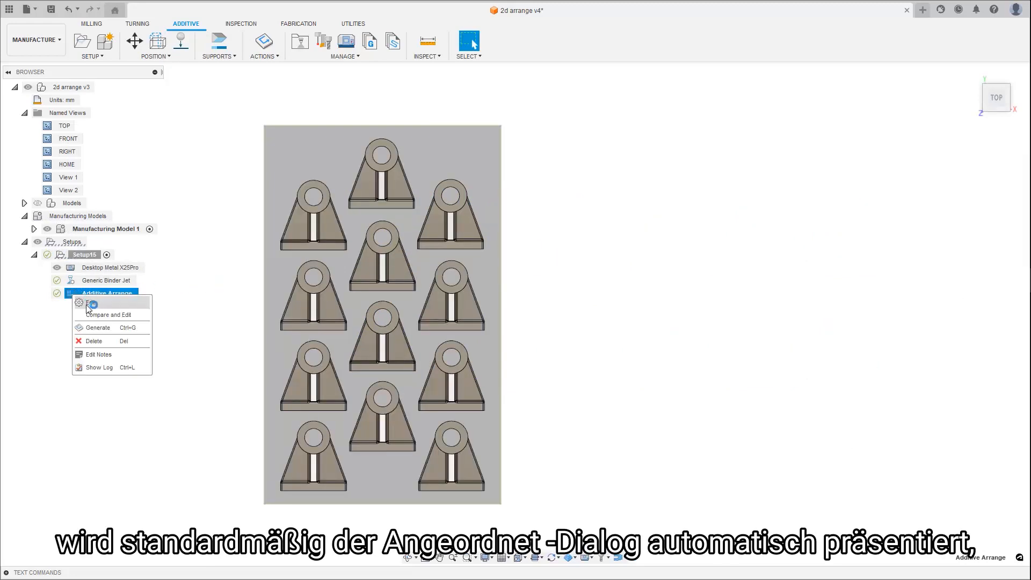
{"action": "left_click", "coordinate": [90, 304]}
{"action": "left_click", "coordinate": [986, 168]}
{"action": "left_click", "coordinate": [987, 195]}
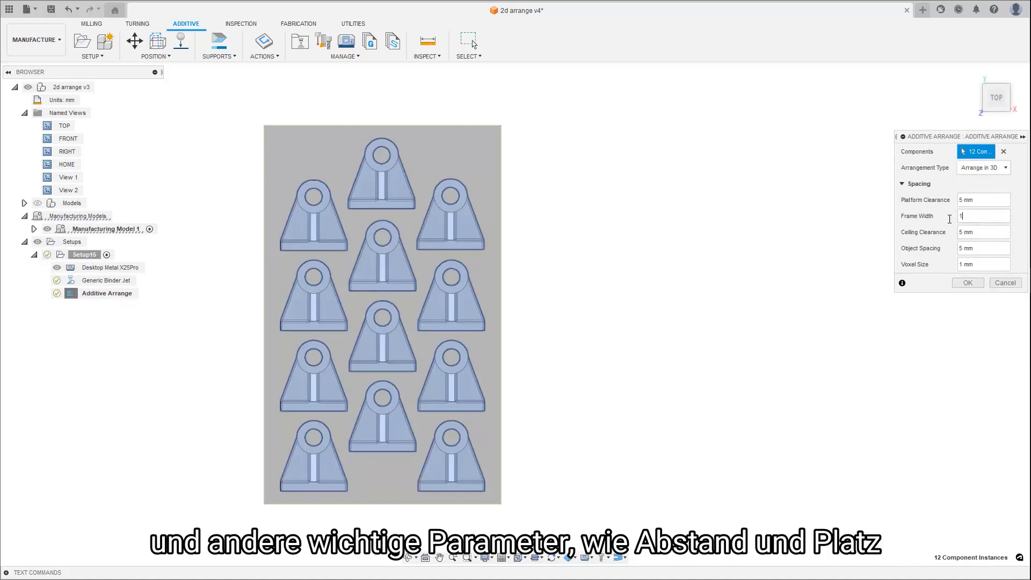
{"action": "type", "text": "15"}
{"action": "left_click", "coordinate": [967, 283]}
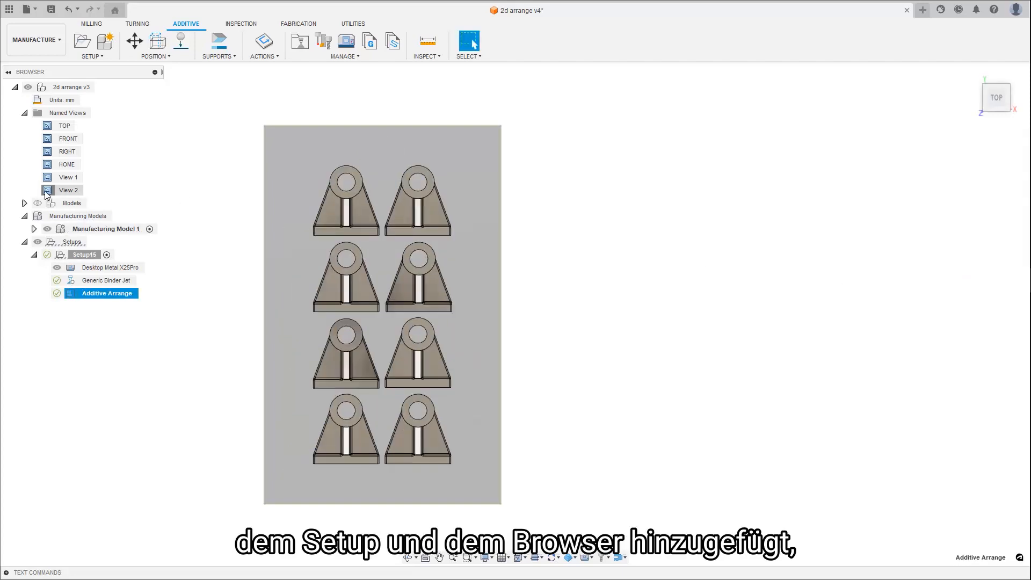
Examine the arranged parts from View 2, and the supports of the Angled Supports model from View 2 and View 3
{"action": "double_click", "coordinate": [47, 190]}
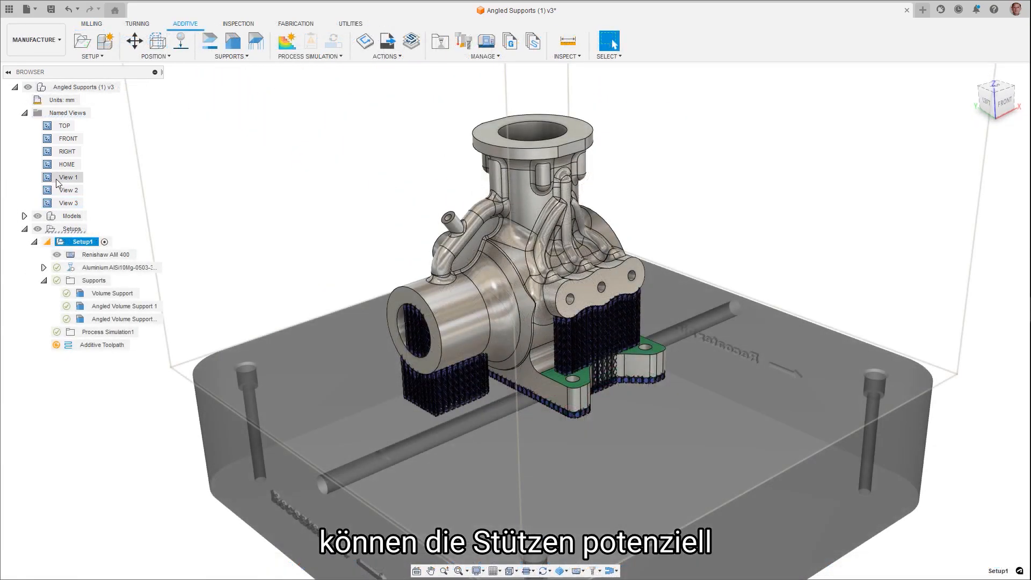
{"action": "double_click", "coordinate": [45, 192]}
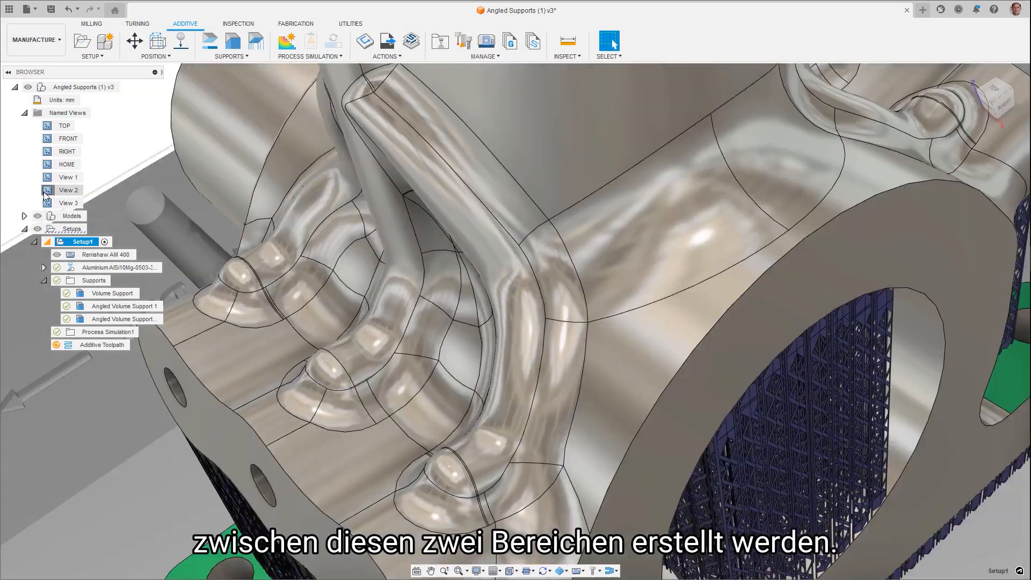
{"action": "double_click", "coordinate": [47, 203]}
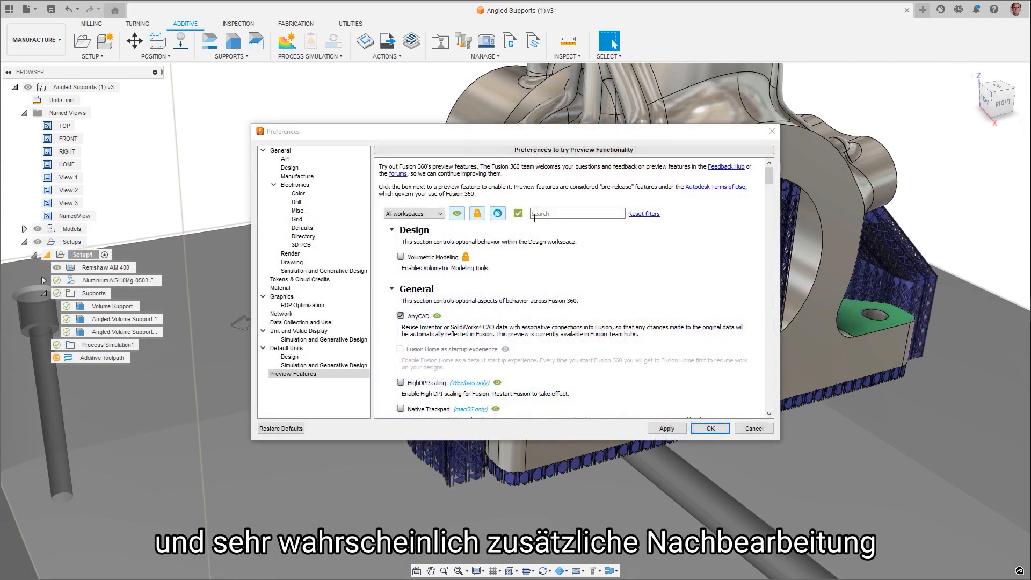
Search the preview features in the preferences for "addi"
{"action": "left_click", "coordinate": [543, 213]}
{"action": "type", "text": "addi"}
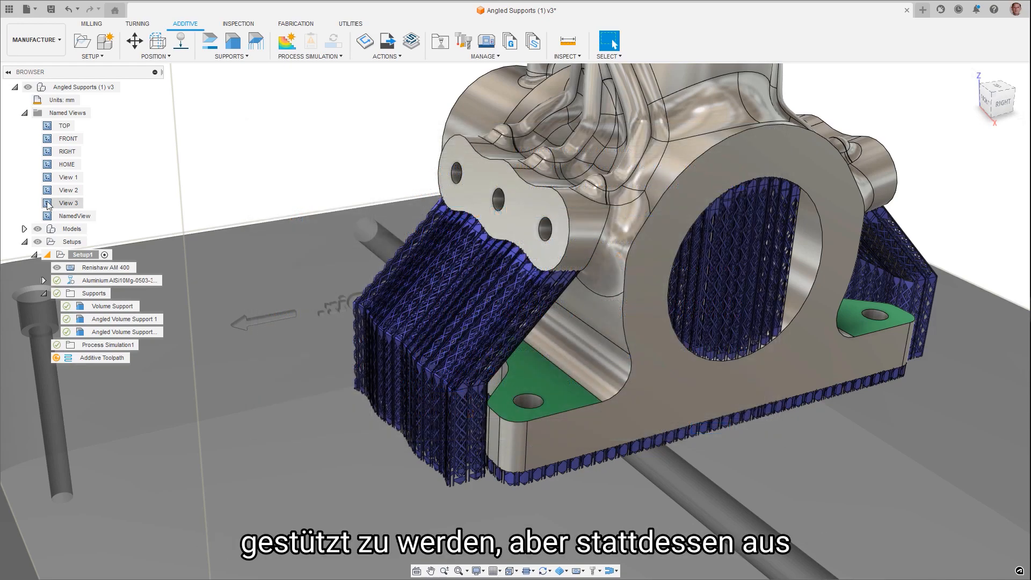
Offset the angled volume support to X -25, Y -65 and Z -10 mm, and enable Tilt below angle with a -70 degree tilt
{"action": "double_click", "coordinate": [49, 216]}
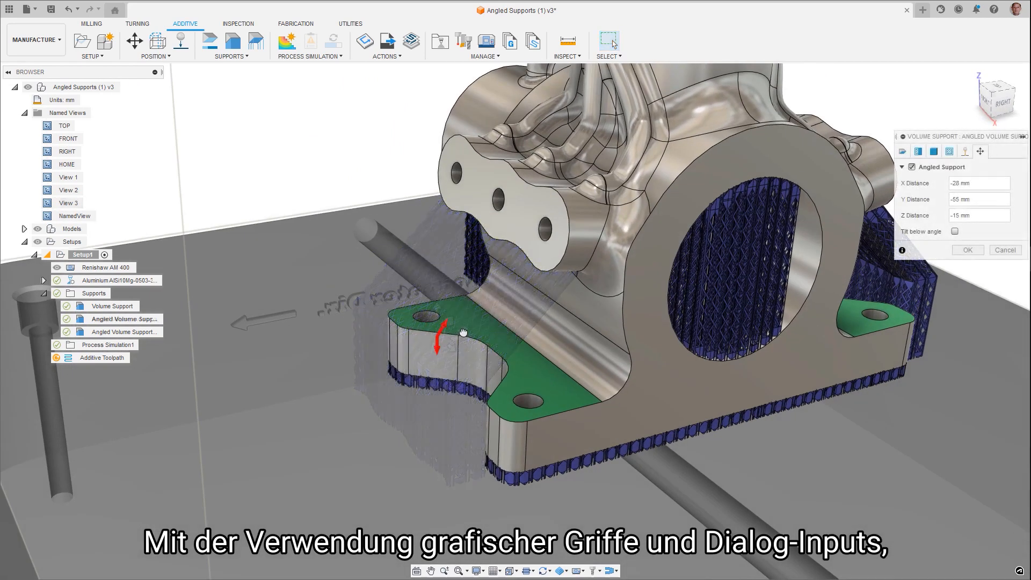
{"action": "left_click_drag", "start_coordinate": [463, 333], "coordinate": [398, 301]}
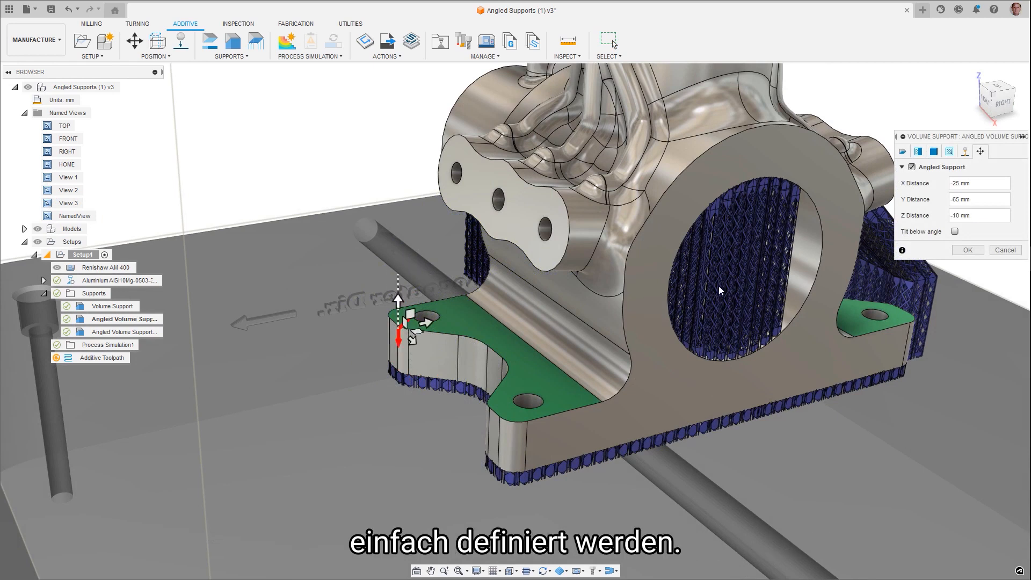
{"action": "left_click", "coordinate": [955, 232]}
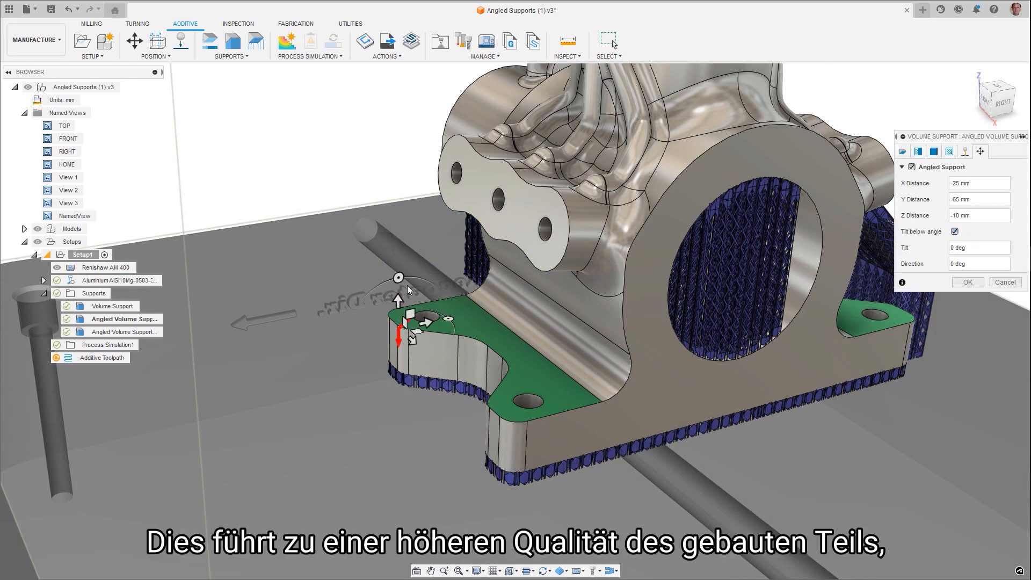
{"action": "left_click_drag", "start_coordinate": [399, 276], "coordinate": [454, 284]}
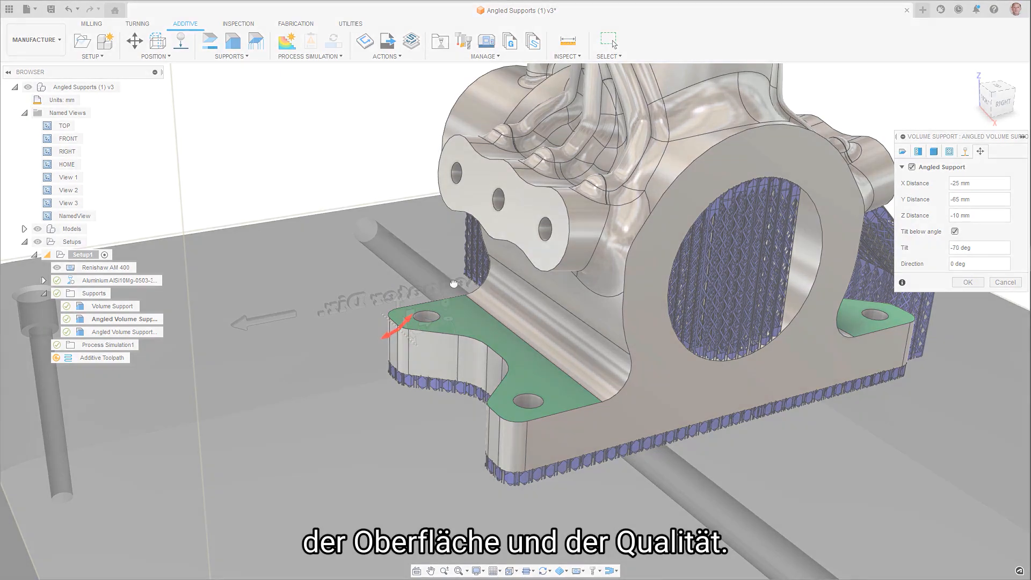